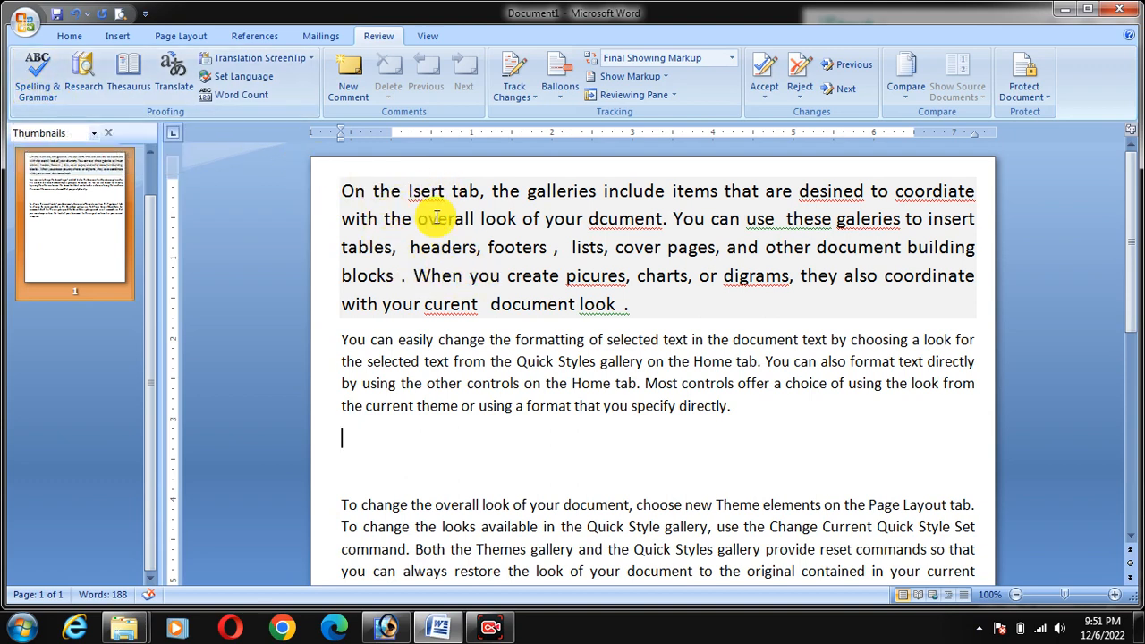
# Examine the words marked for spelling and grammar errors in the first paragraph.
pyautogui.click(423, 193)
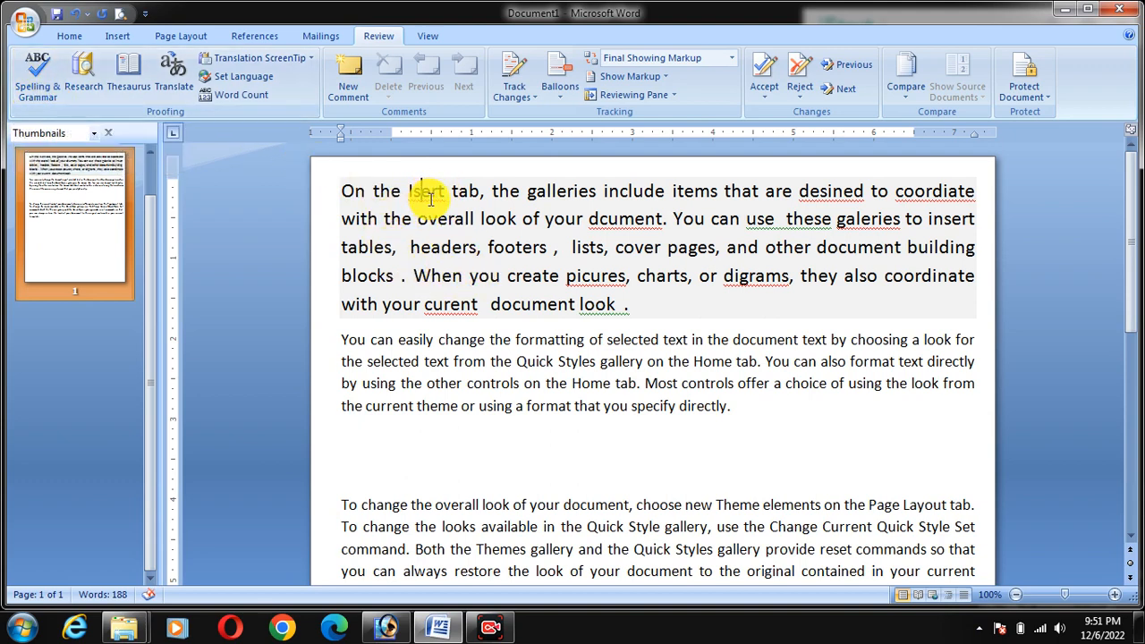
pyautogui.click(608, 219)
pyautogui.click(609, 275)
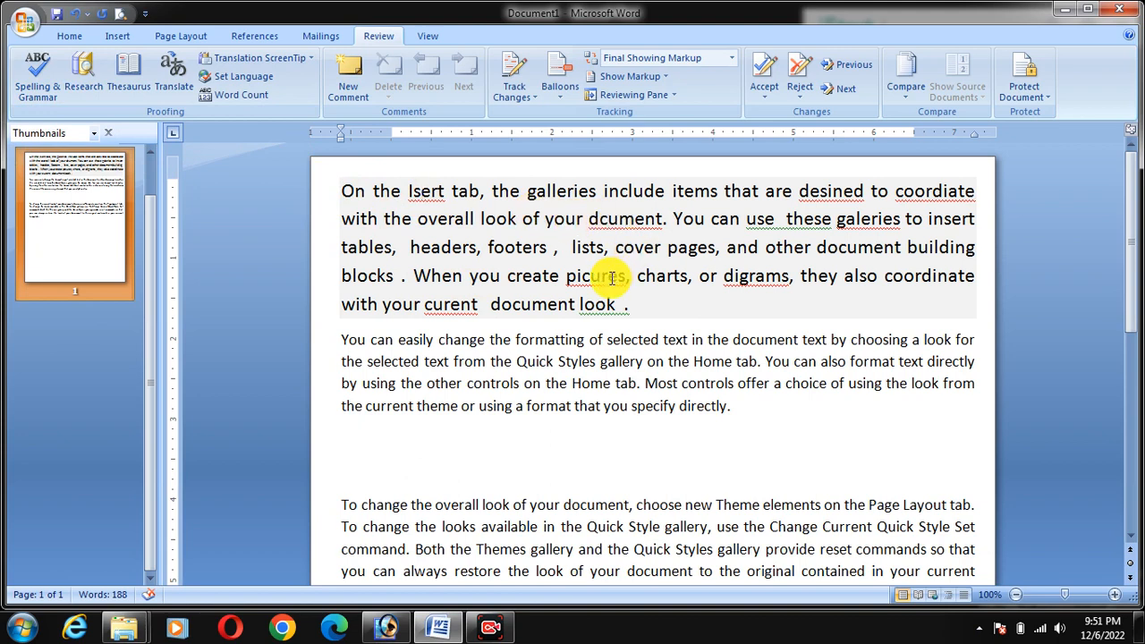
pyautogui.click(450, 304)
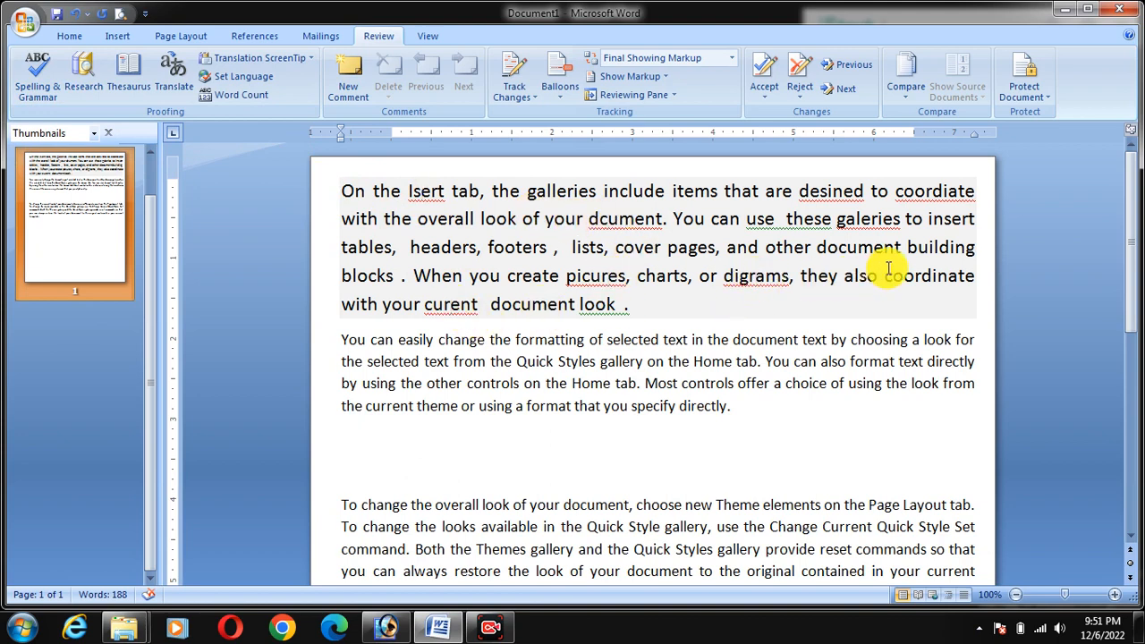
pyautogui.click(788, 221)
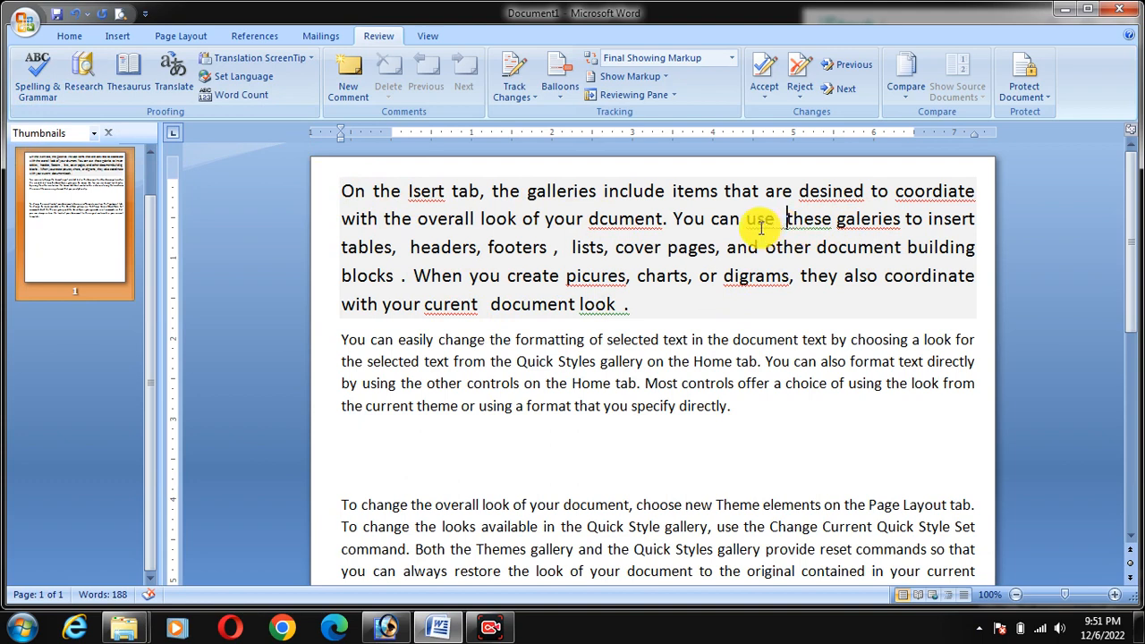
pyautogui.moveTo(721, 222); pyautogui.dragTo(830, 224)
pyautogui.click(785, 235)
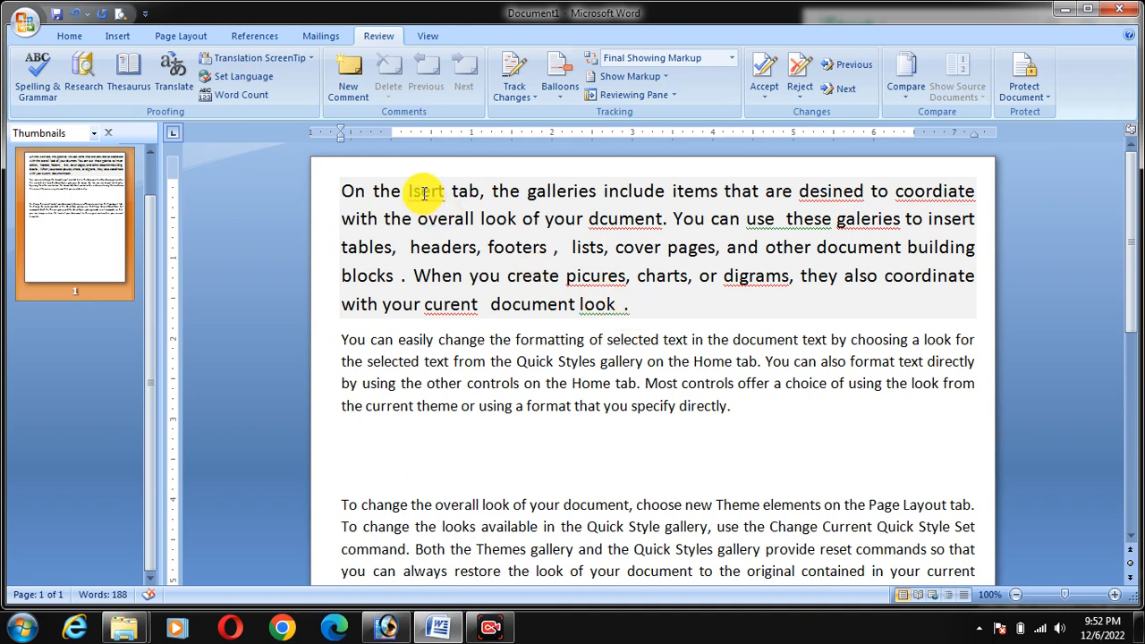
pyautogui.click(828, 190)
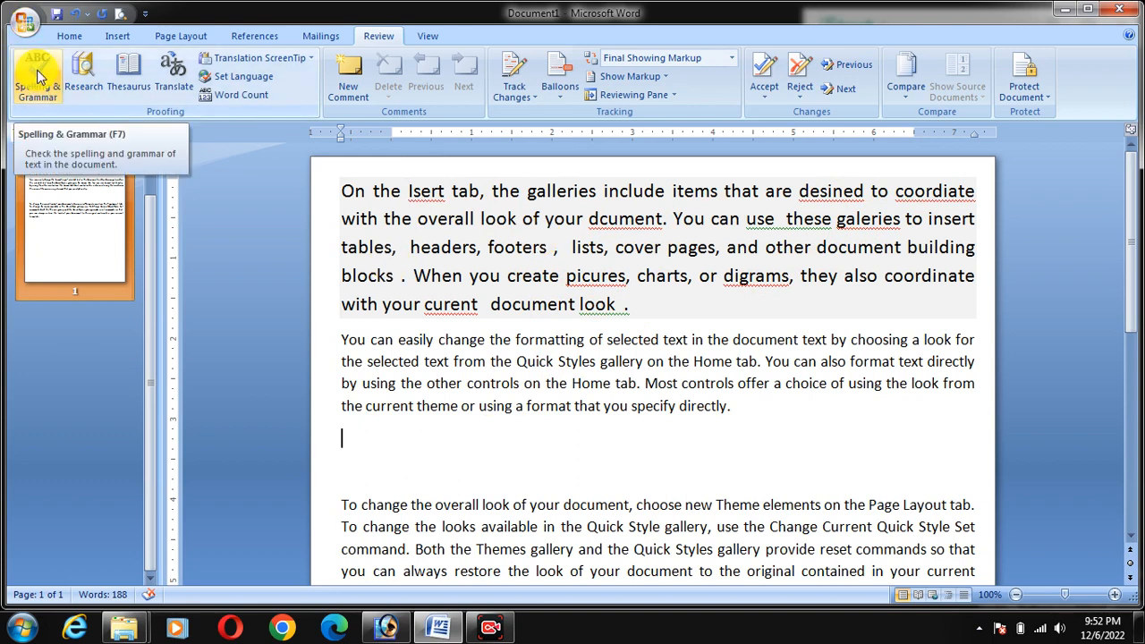
# Enter the word "Document" on the blank line below the second paragraph.
pyautogui.click(370, 438)
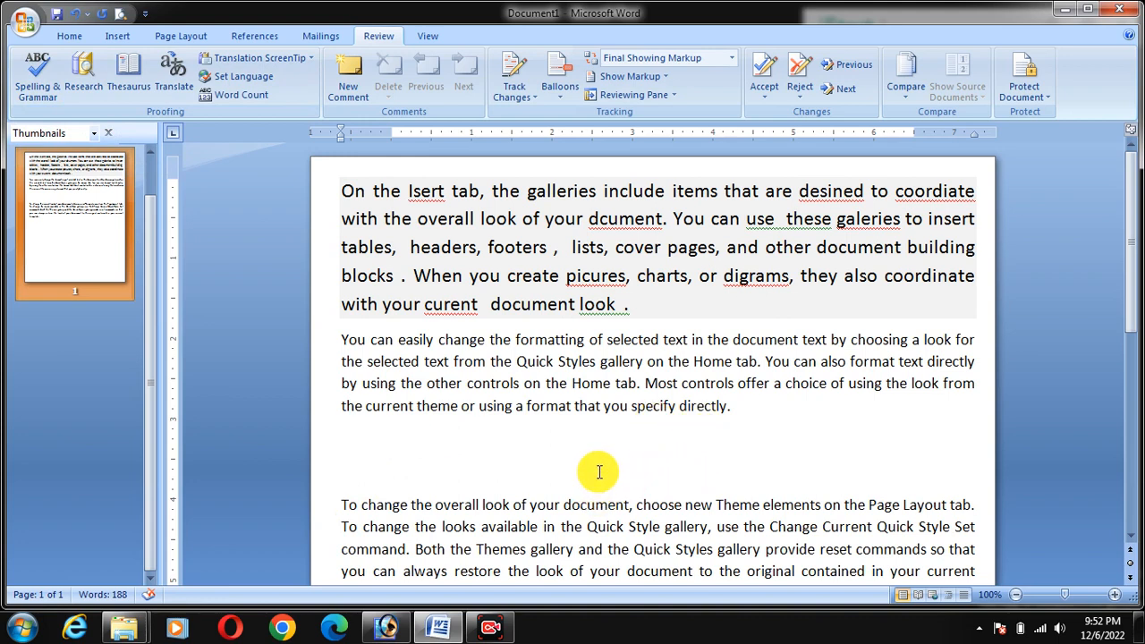
pyautogui.moveTo(564, 506); pyautogui.dragTo(626, 507)
pyautogui.click(407, 454)
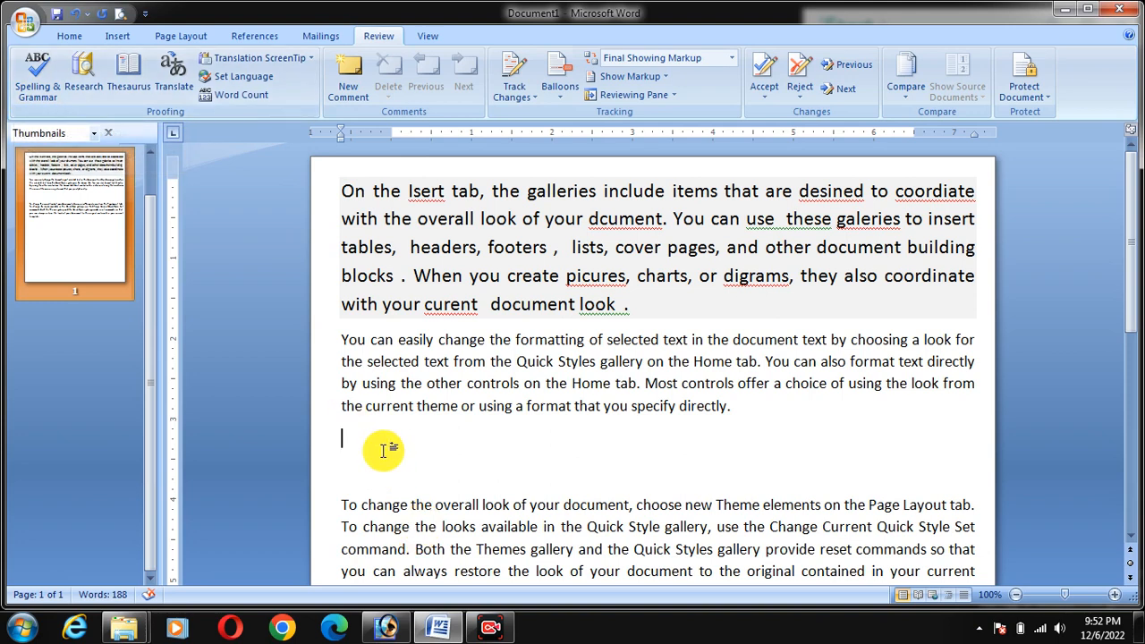
pyautogui.write('Document')
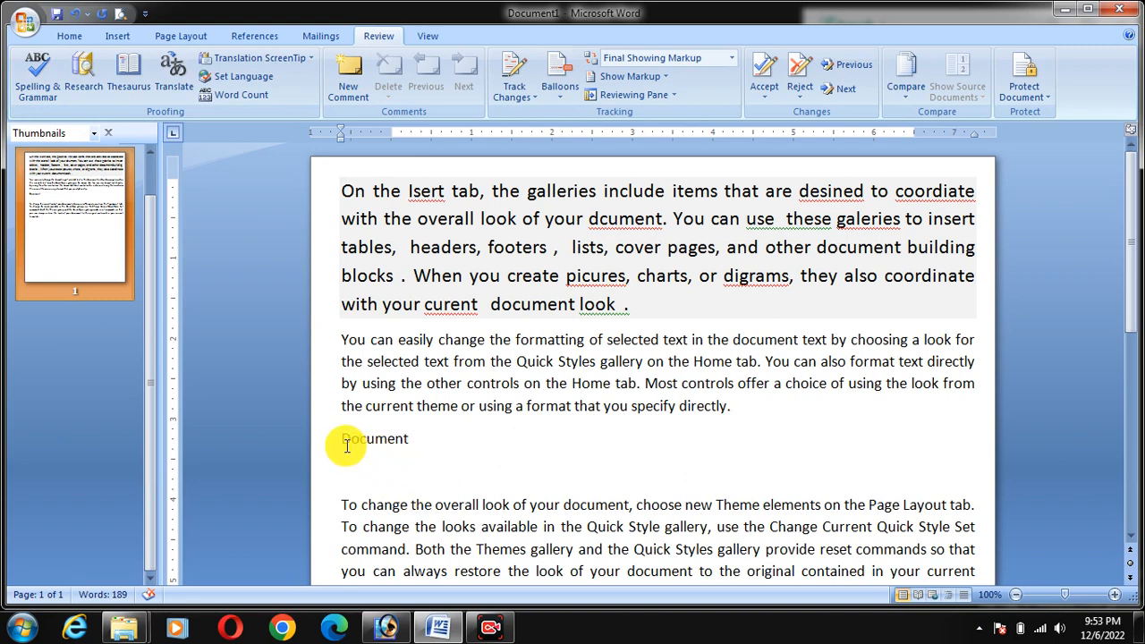
pyautogui.moveTo(349, 442); pyautogui.dragTo(396, 447)
pyautogui.click(380, 440)
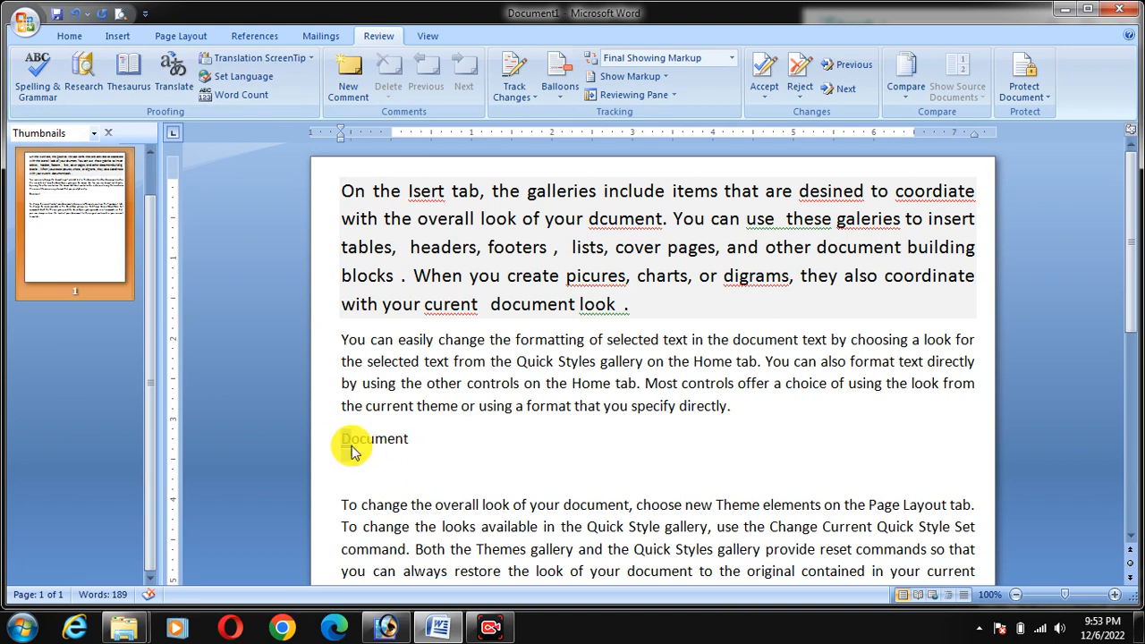
pyautogui.click(434, 439)
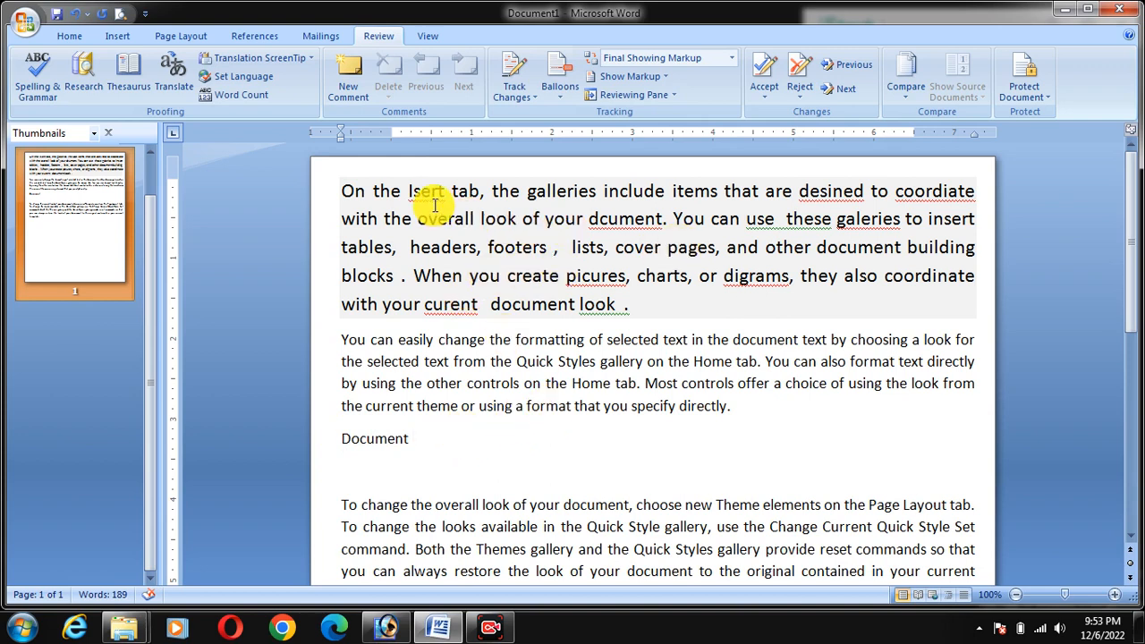
# Run the spelling and grammar check from the start of the first paragraph and replace "Isert" with "Insert".
pyautogui.click(341, 190)
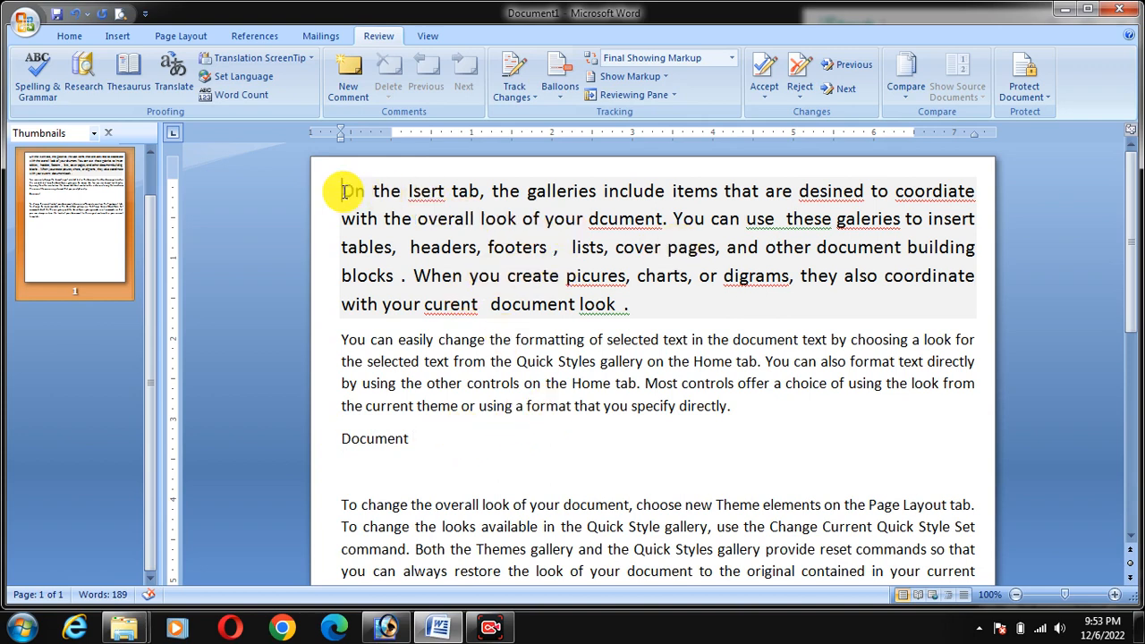
pyautogui.click(53, 92)
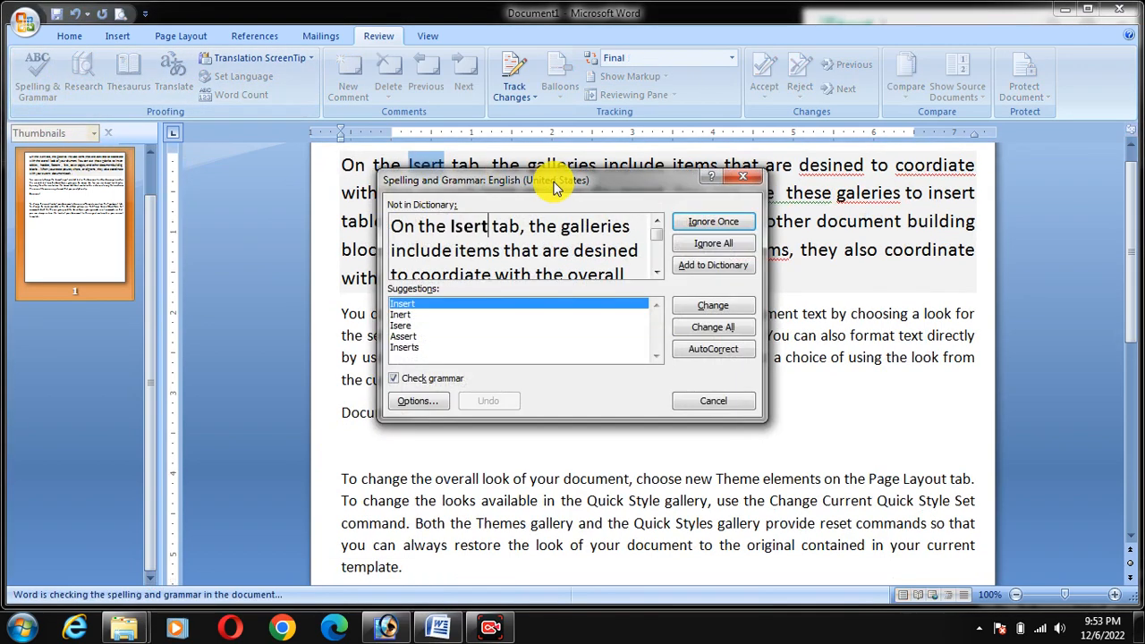
pyautogui.moveTo(554, 184); pyautogui.dragTo(308, 288)
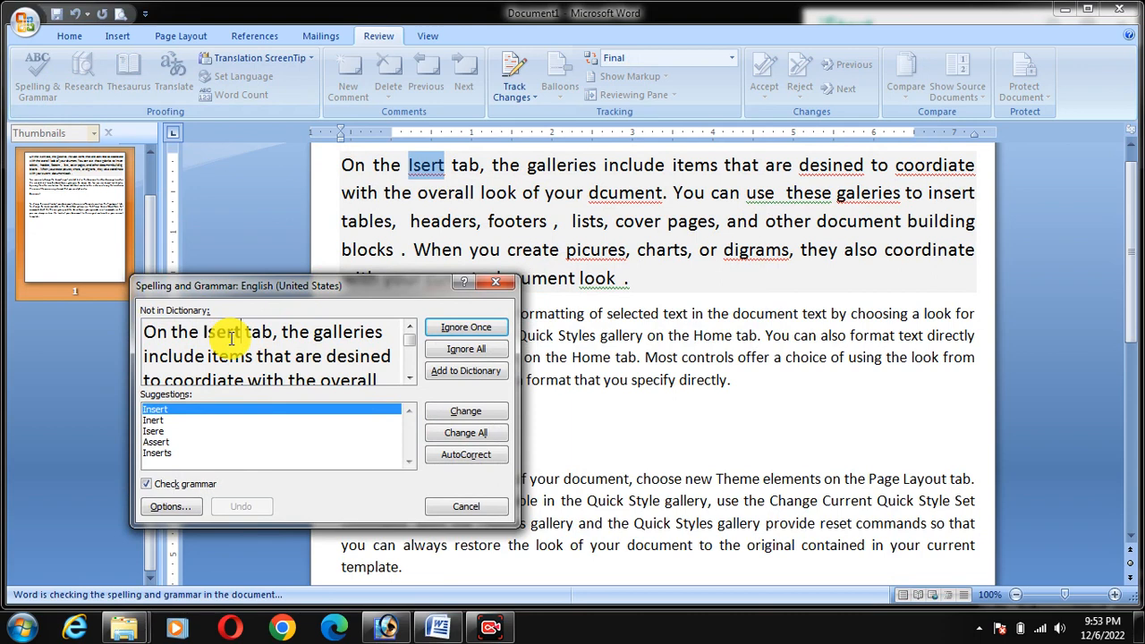
pyautogui.click(159, 430)
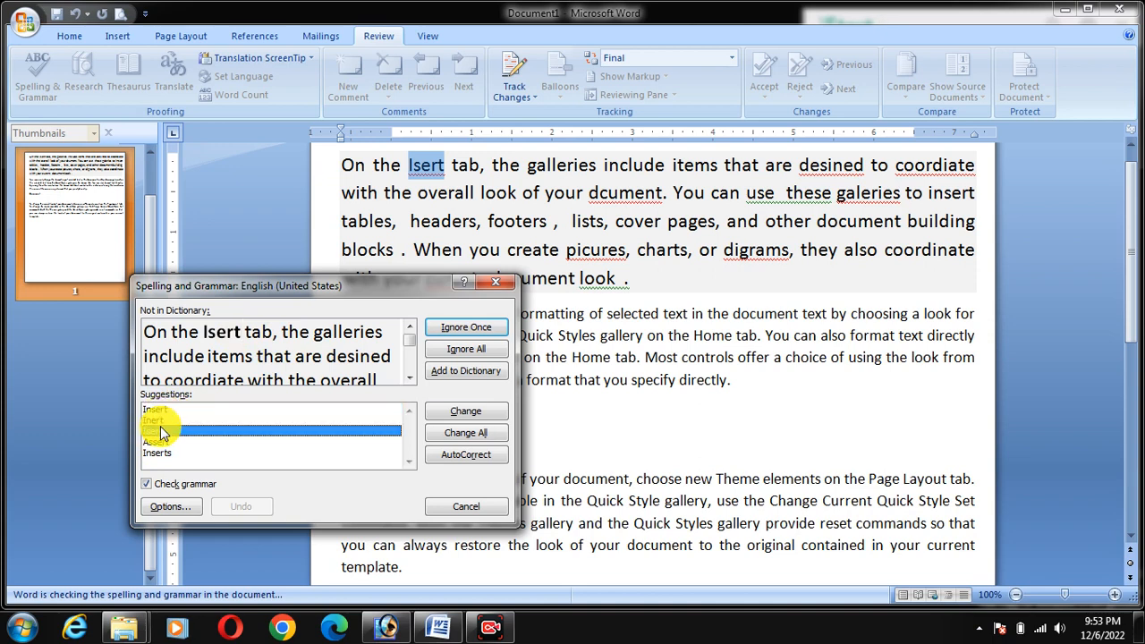
pyautogui.click(162, 443)
pyautogui.click(162, 450)
pyautogui.click(156, 409)
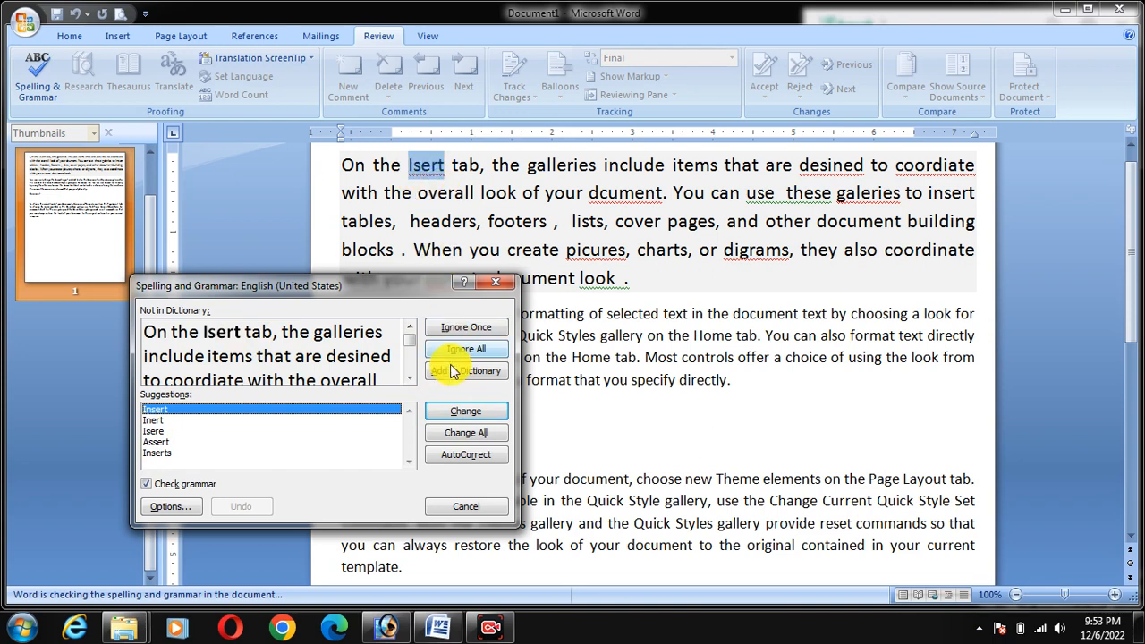
pyautogui.click(462, 413)
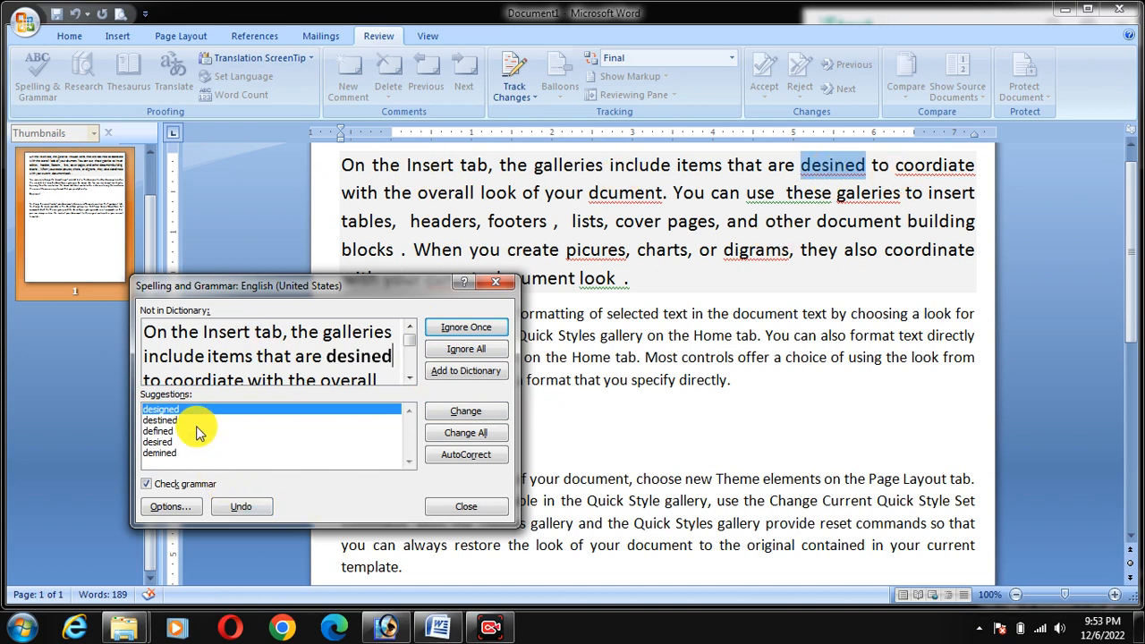
# Replace the misspelled words with the suggestions "designed", "coordinate", "document" and "galleries".
pyautogui.click(454, 413)
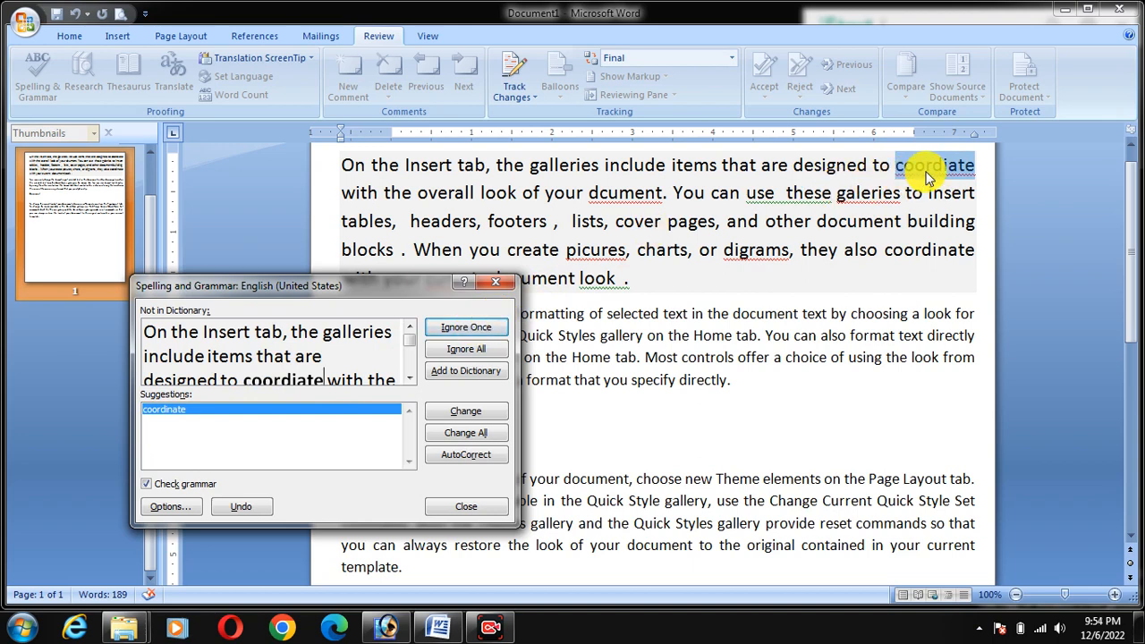
pyautogui.click(494, 411)
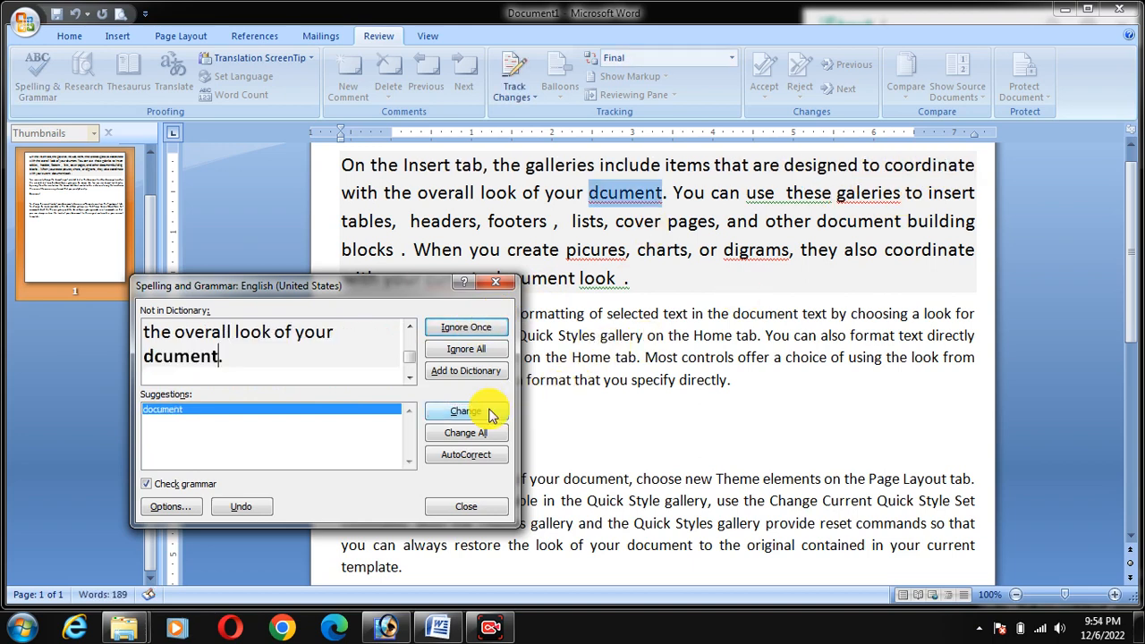
pyautogui.click(490, 413)
pyautogui.click(490, 413)
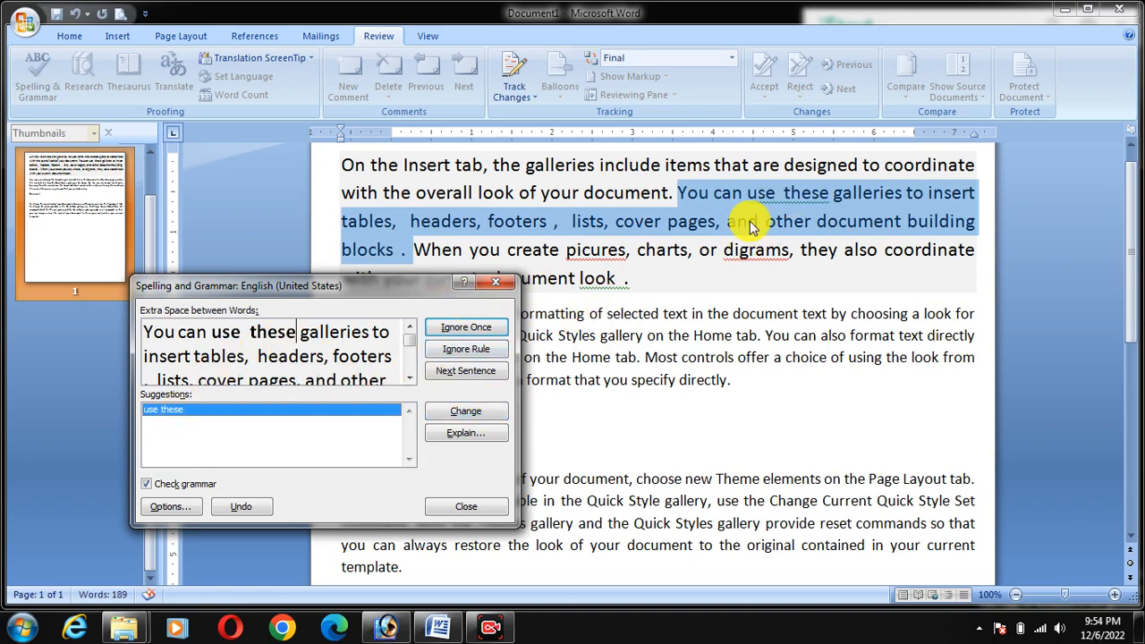
# Accept the grammar corrections that remove the extra spaces around "use these", "headers", "footers", "lists" and "blocks.".
pyautogui.click(492, 413)
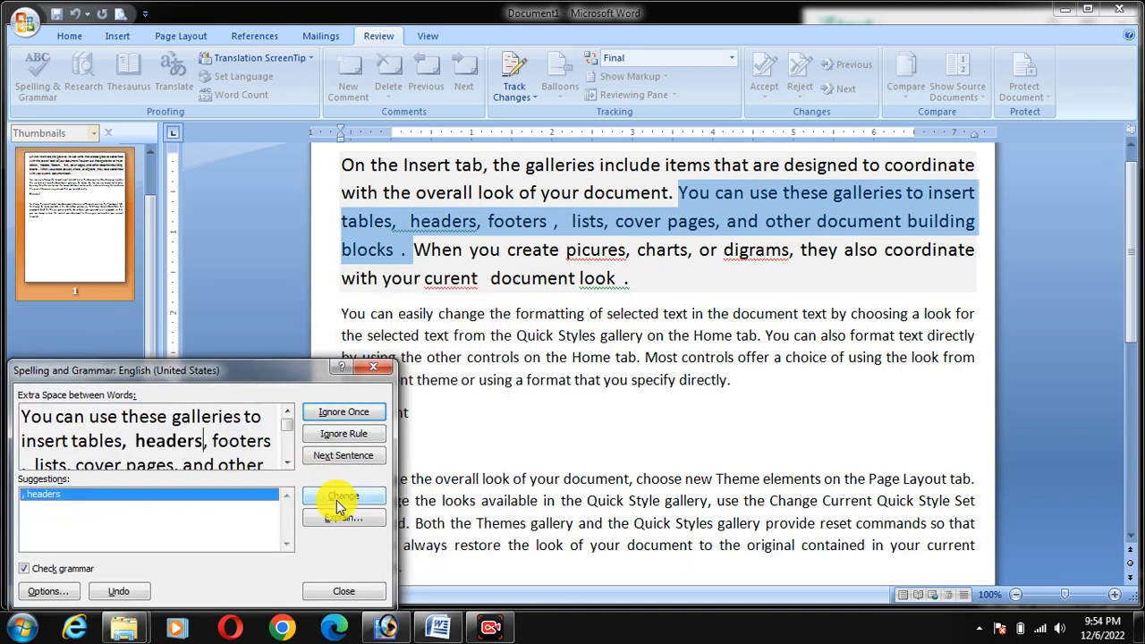
pyautogui.click(340, 497)
pyautogui.click(340, 497)
pyautogui.click(339, 497)
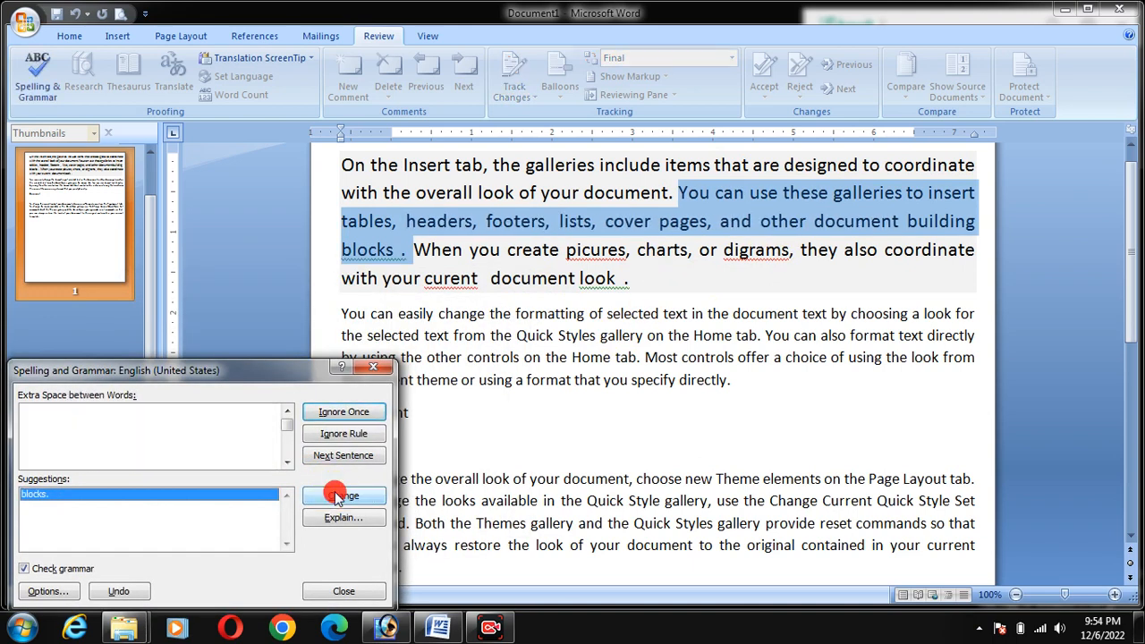
pyautogui.click(340, 497)
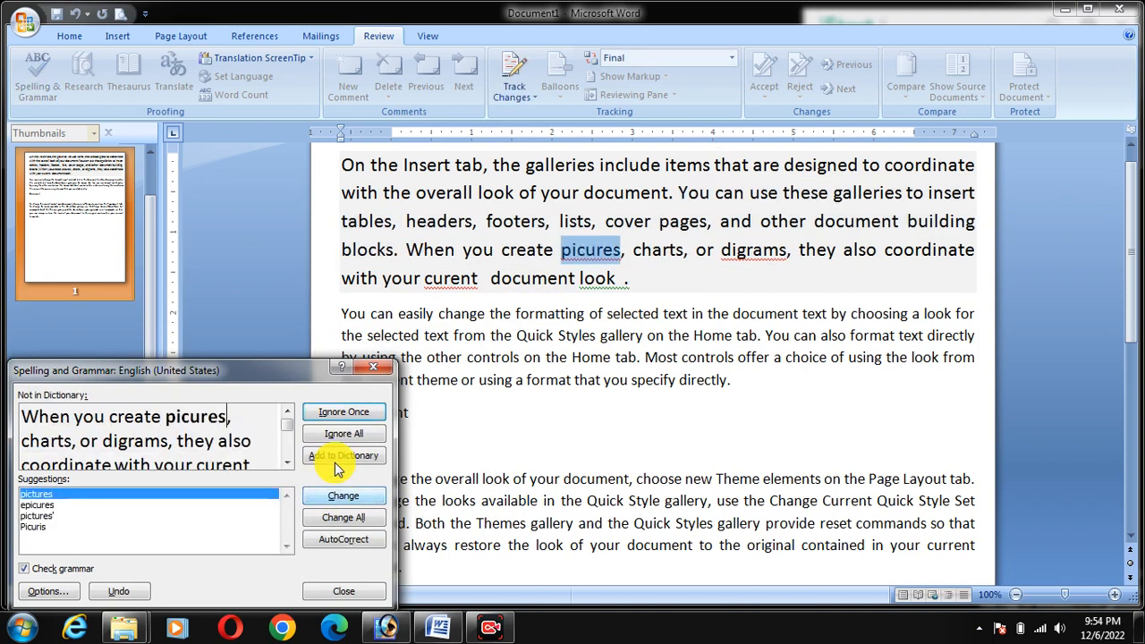
# Accept the corrections "pictures", "diagrams", "current" and "look." to finish the check, and rerun the spelling and grammar check.
pyautogui.moveTo(308, 373); pyautogui.dragTo(321, 366)
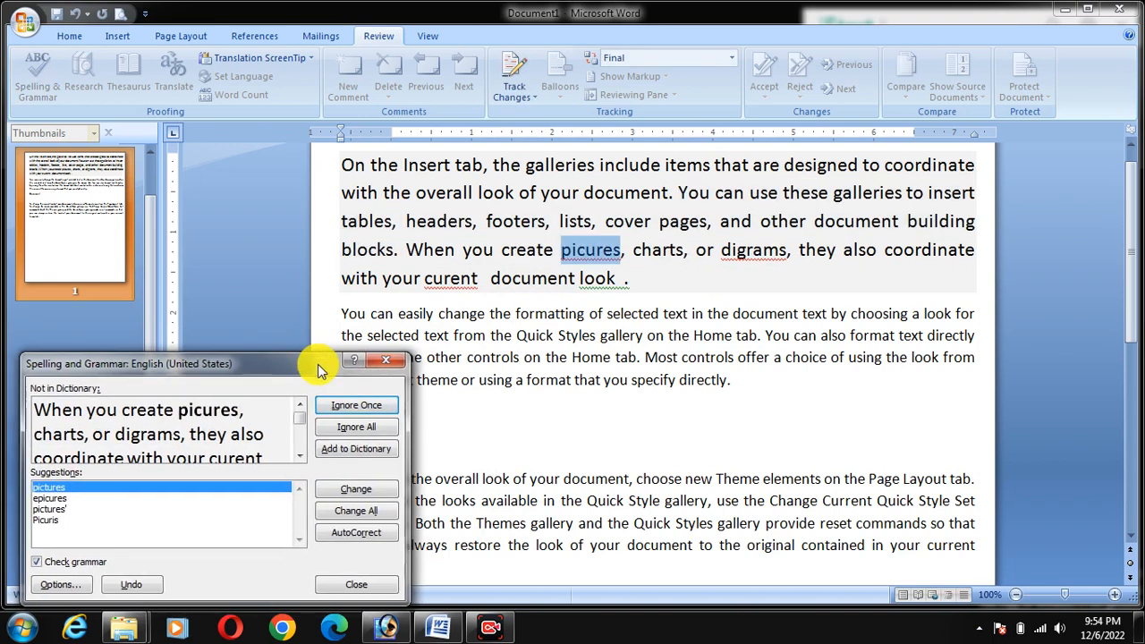
pyautogui.click(387, 491)
pyautogui.click(385, 491)
pyautogui.click(382, 494)
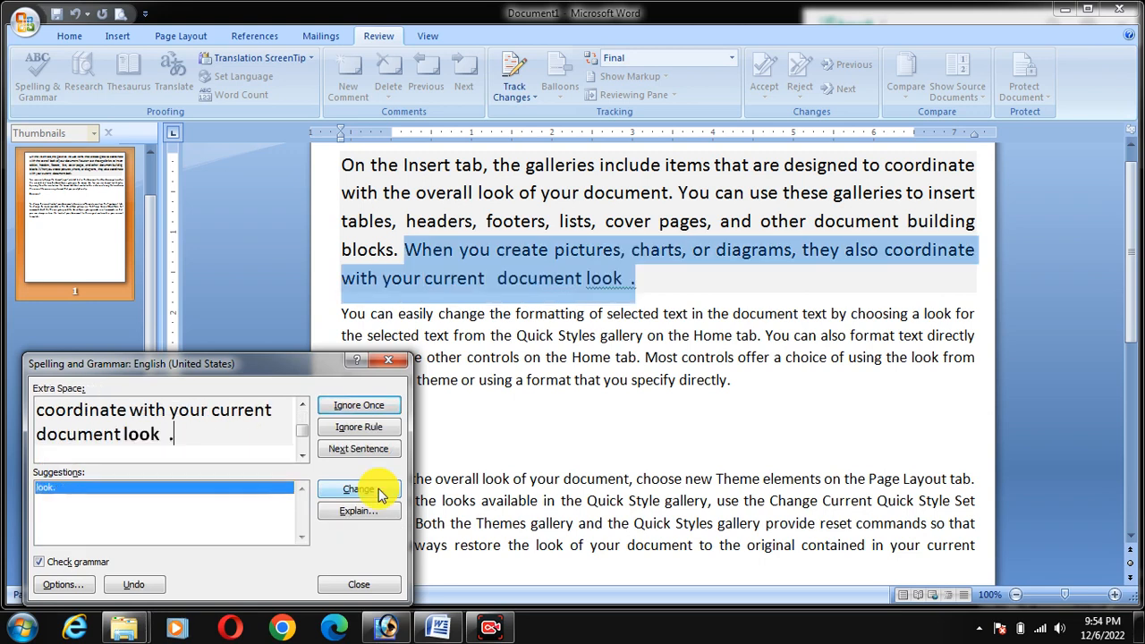
pyautogui.click(380, 491)
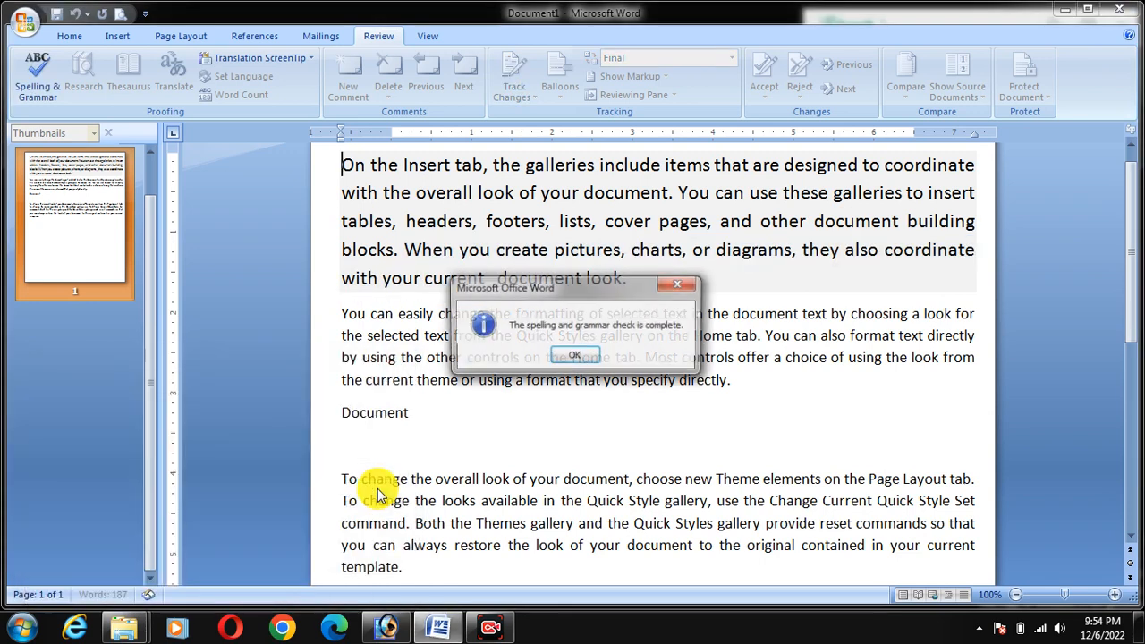
pyautogui.click(577, 357)
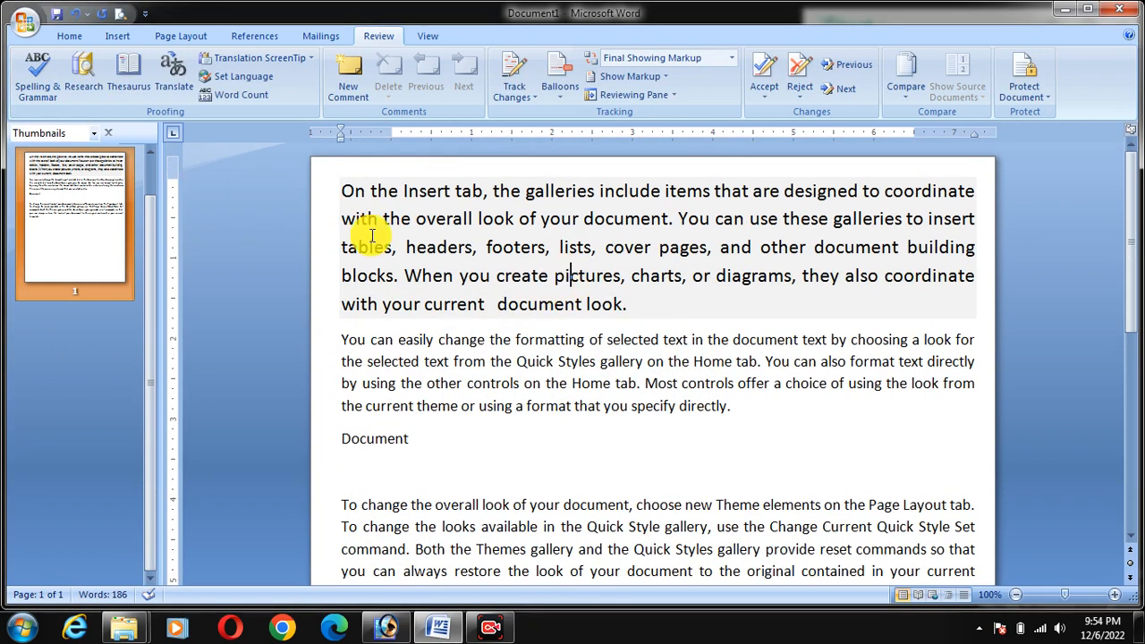
pyautogui.click(38, 81)
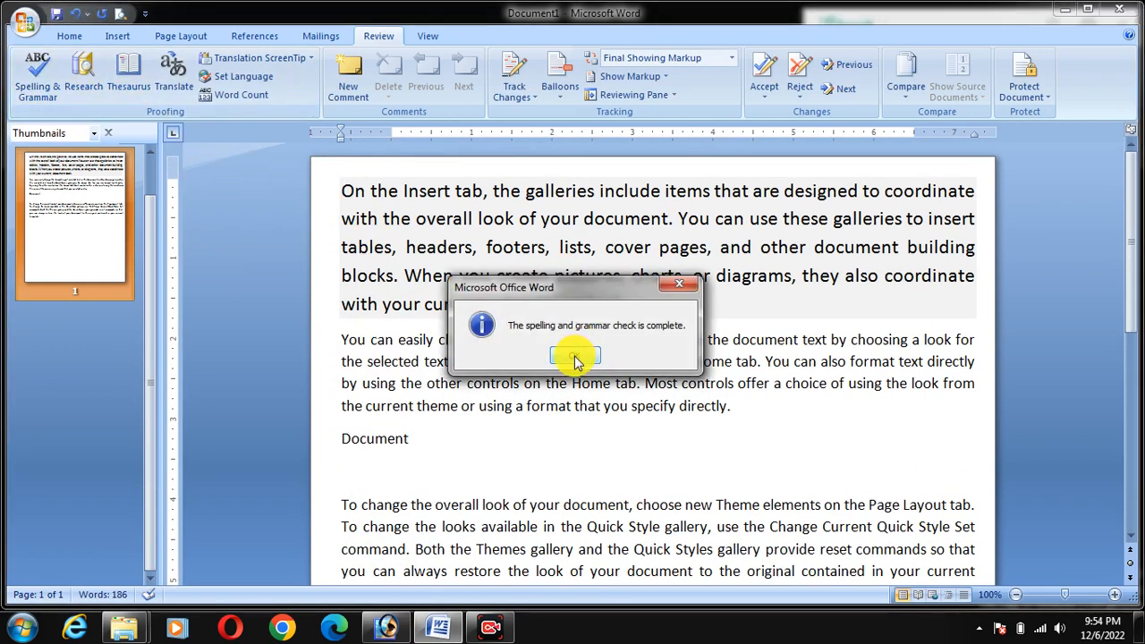
pyautogui.click(575, 357)
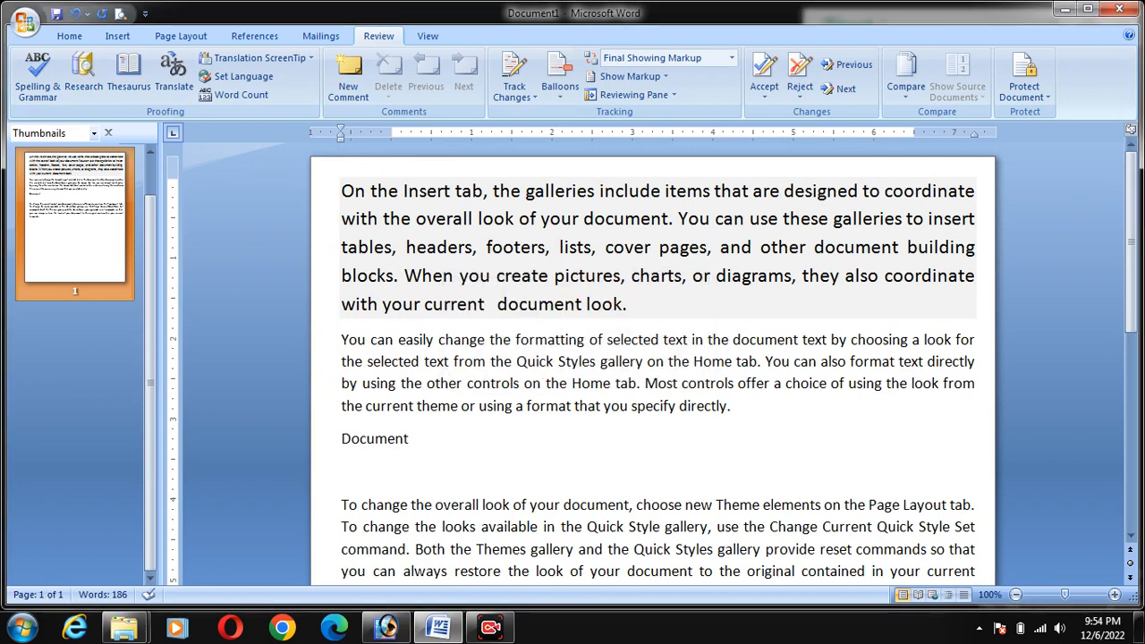
# Misspell "pictures" as "pctures" in the first paragraph and correct it with the spelling and grammar check.
pyautogui.press('BackSpace')
pyautogui.click(564, 295)
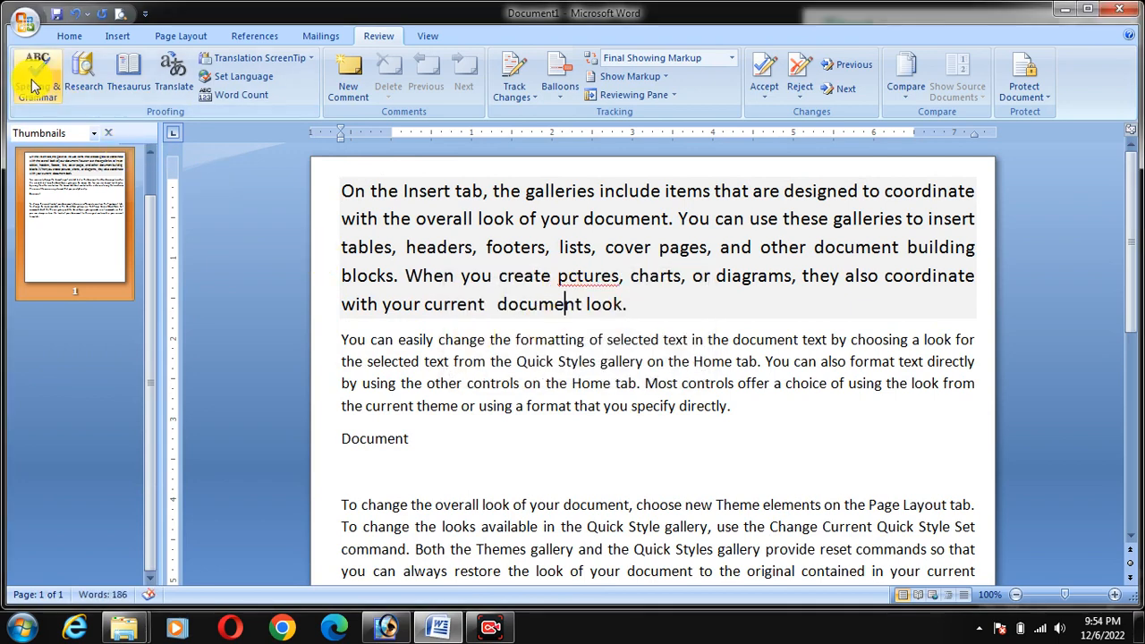
pyautogui.click(34, 82)
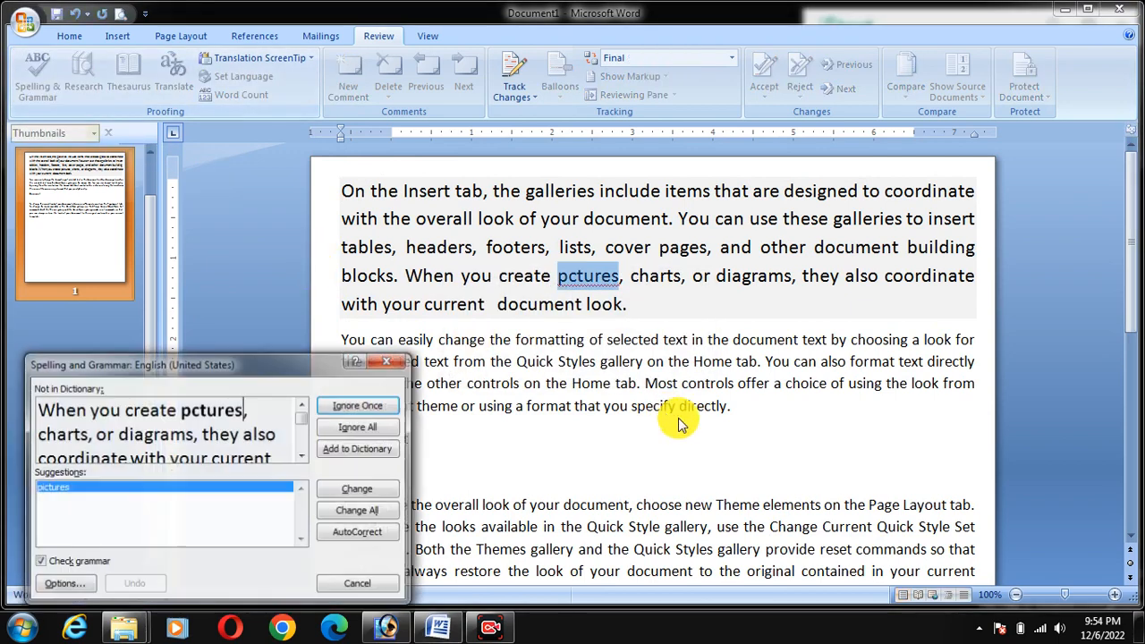
pyautogui.click(344, 497)
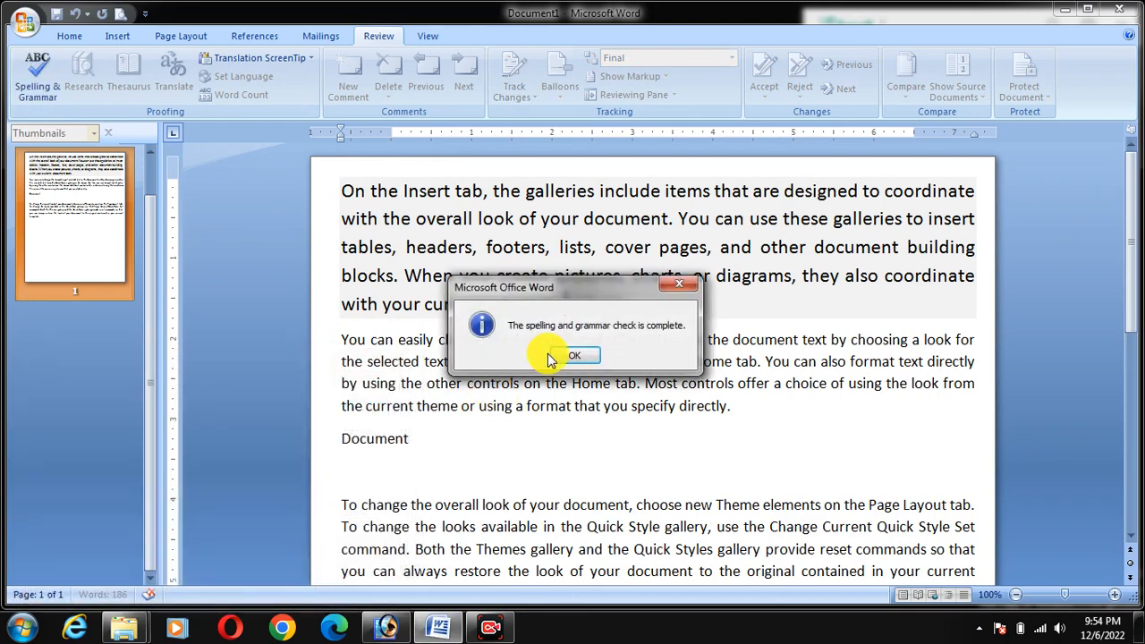
pyautogui.click(575, 358)
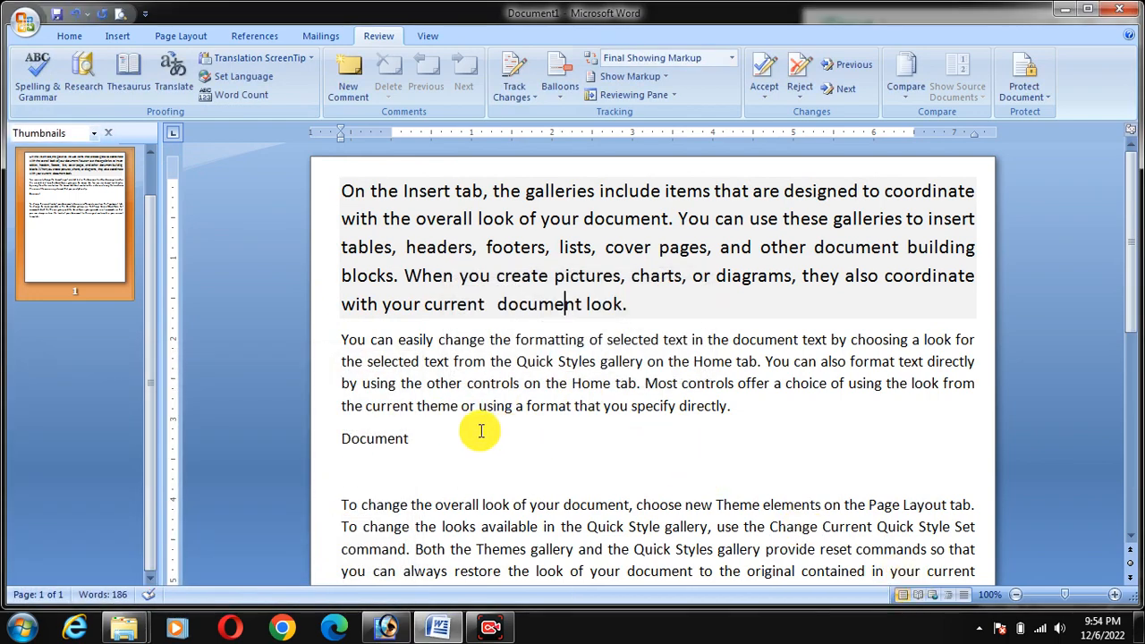
# Add two first names on separate new lines below the word "Document".
pyautogui.click(431, 441)
pyautogui.press('Return')
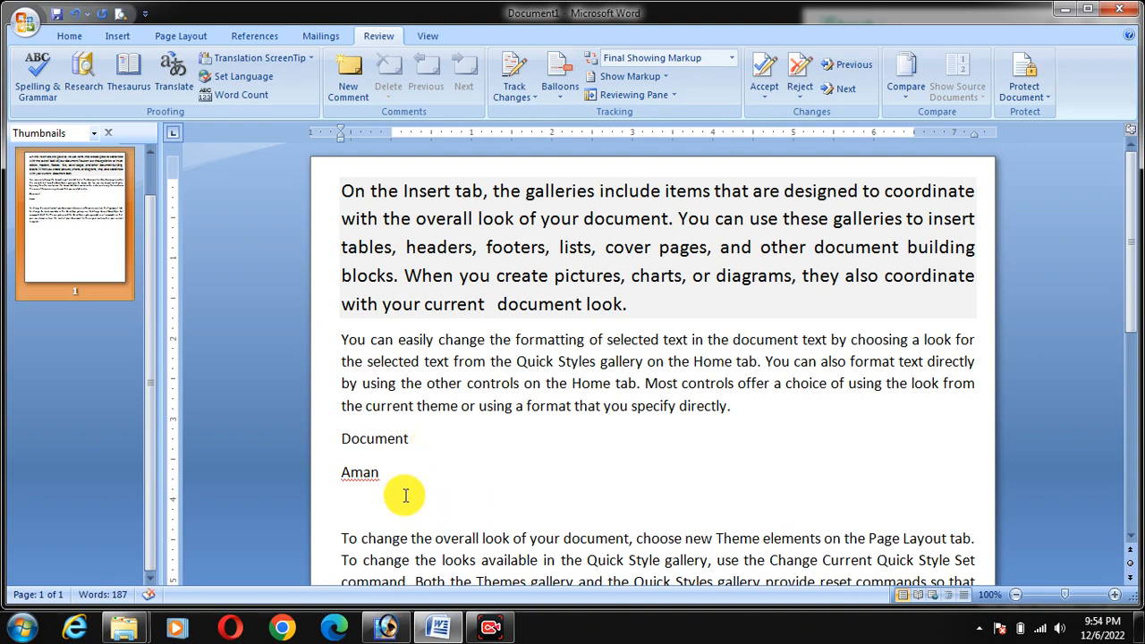
pyautogui.click(364, 473)
pyautogui.press('Return')
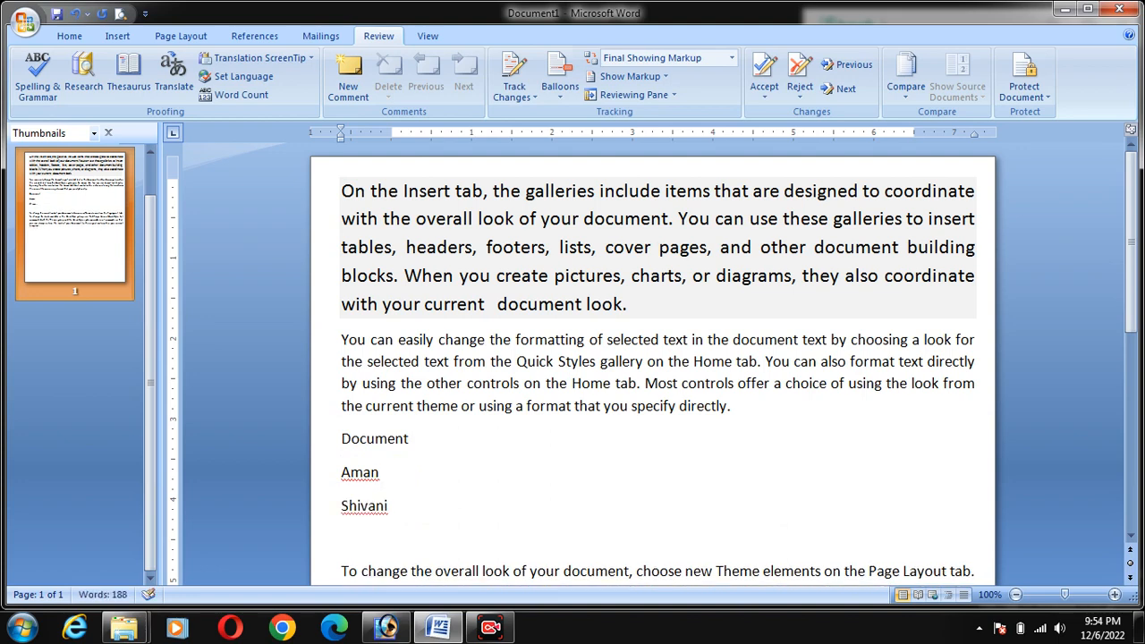
# Run the spelling and grammar check and ignore both flagged first names once, finishing the check.
pyautogui.click(363, 471)
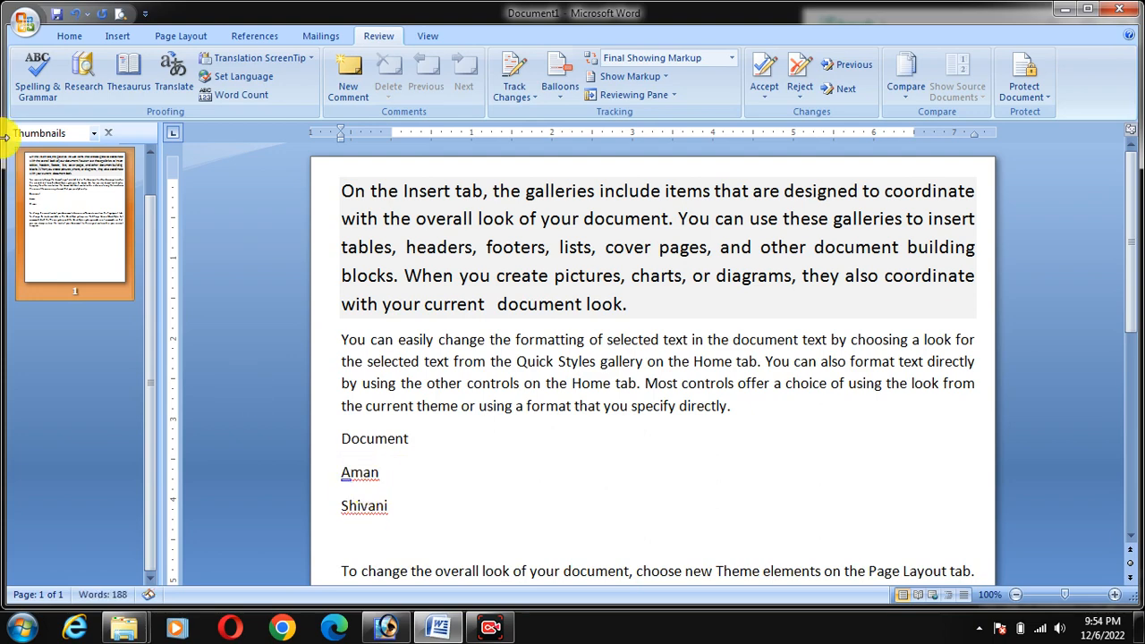
pyautogui.click(45, 90)
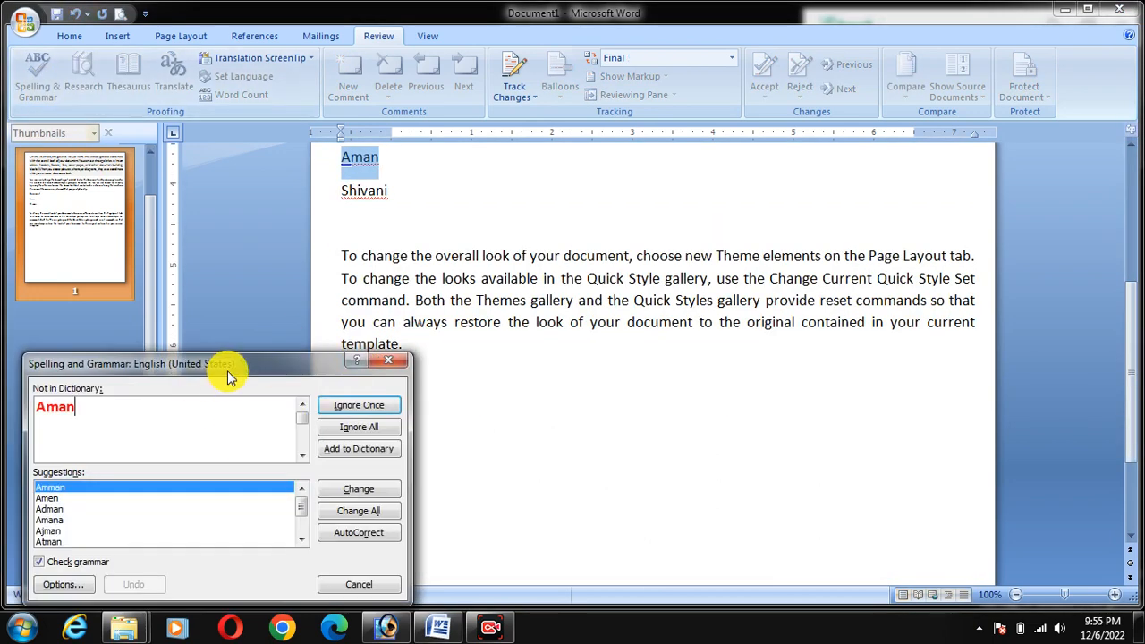
pyautogui.moveTo(230, 375); pyautogui.dragTo(729, 233)
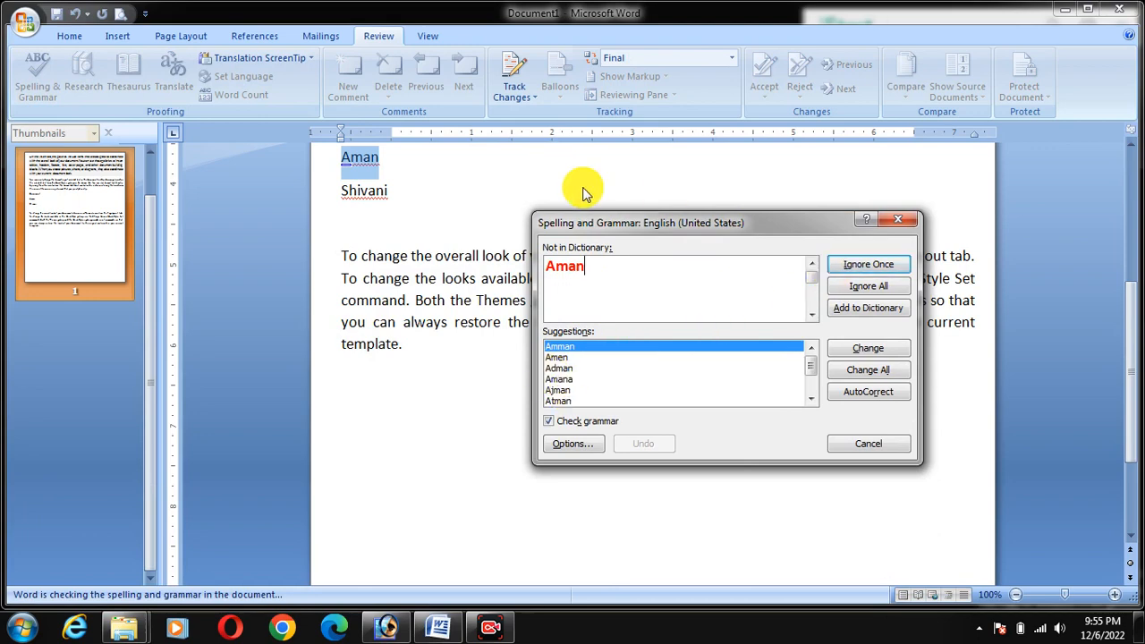
pyautogui.click(845, 264)
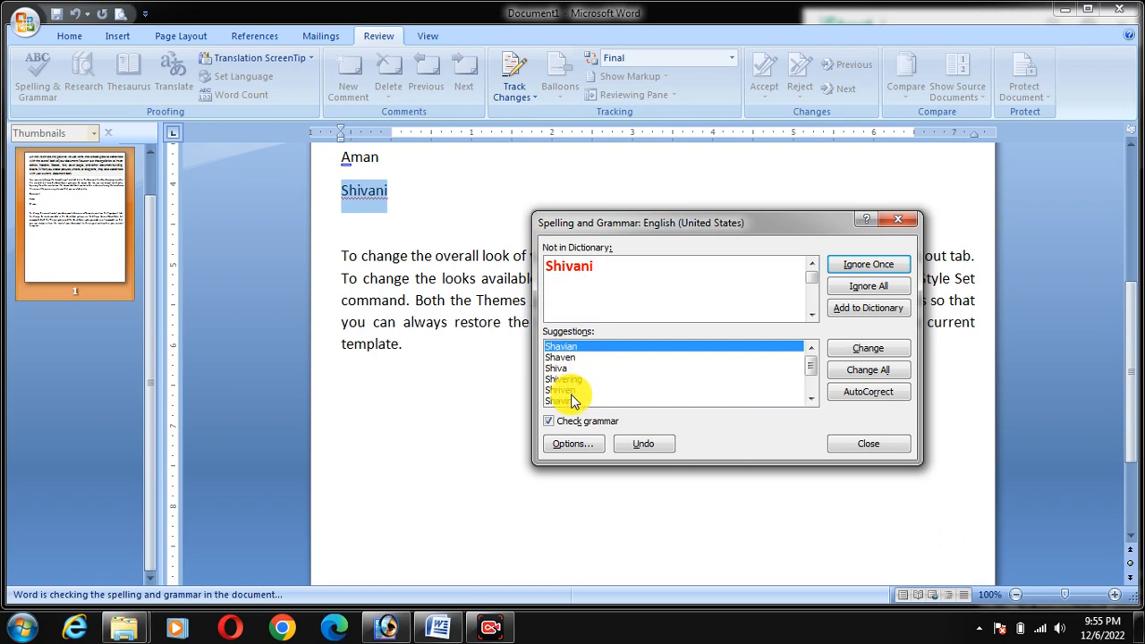
pyautogui.click(864, 268)
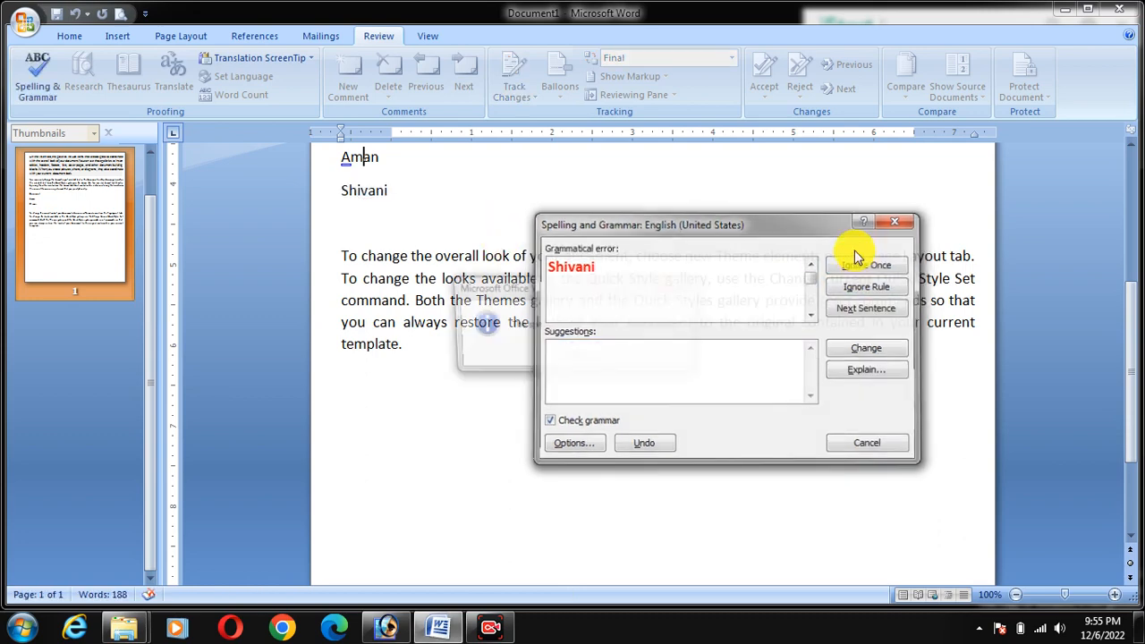
pyautogui.click(855, 253)
pyautogui.click(577, 353)
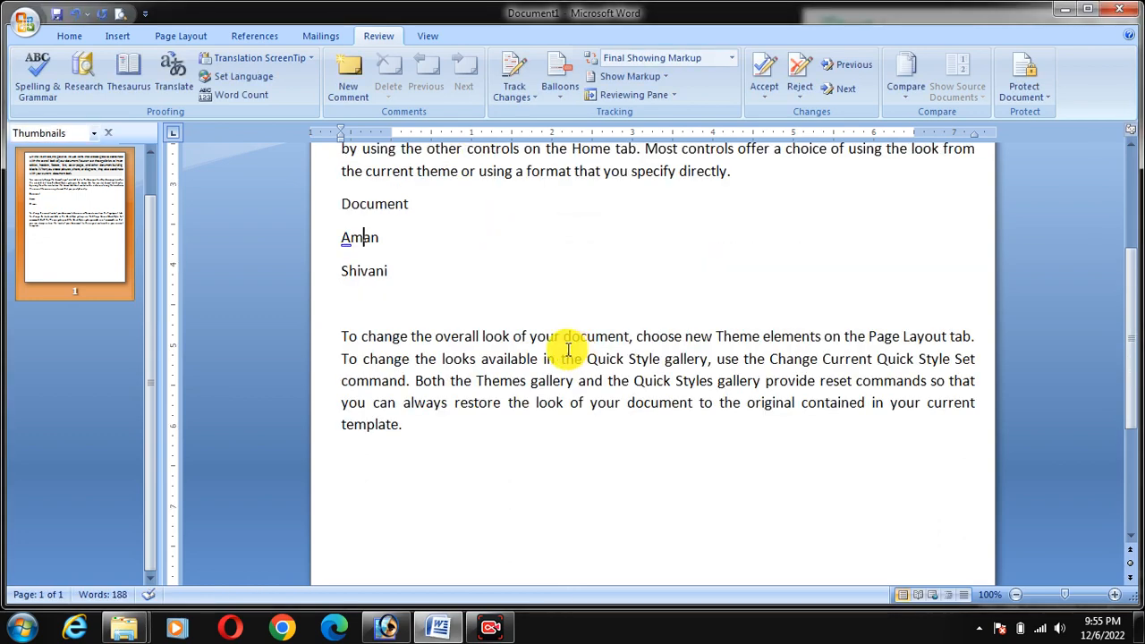
pyautogui.scroll(2, 537, 339)
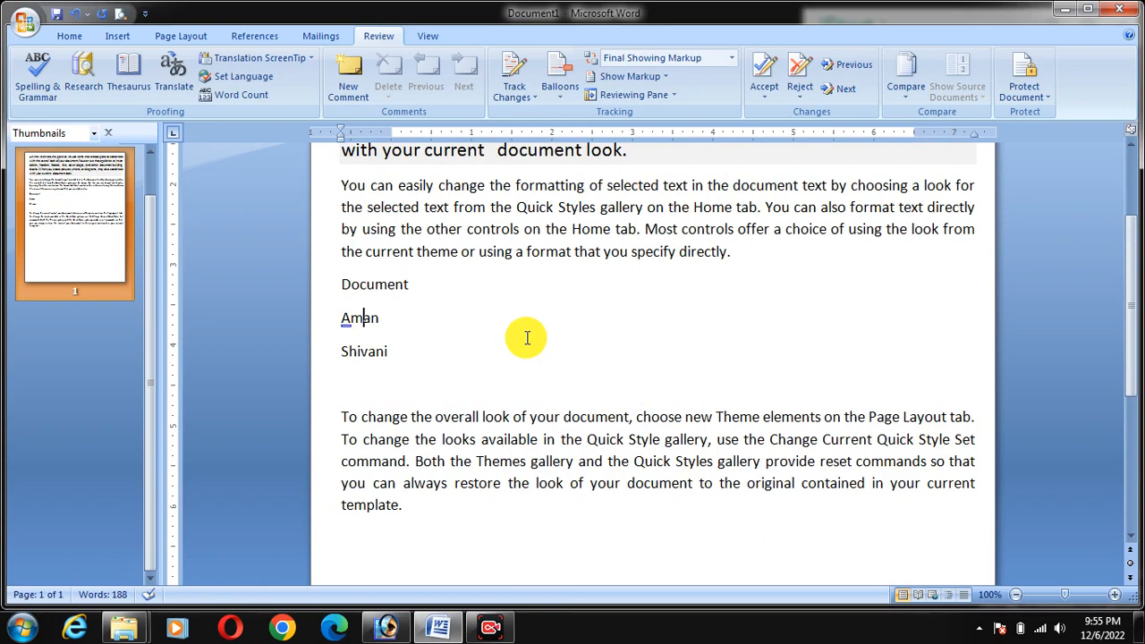
pyautogui.click(462, 370)
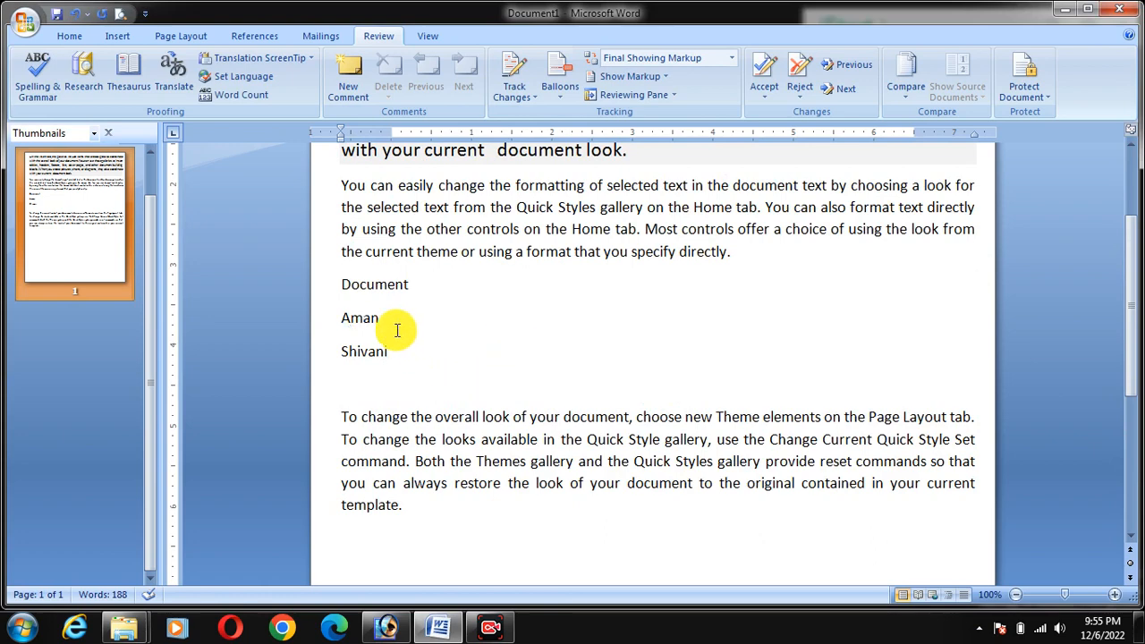
# Look up "footers" and "document" from the first paragraph with Research in all reference books.
pyautogui.scroll(4, 566, 287)
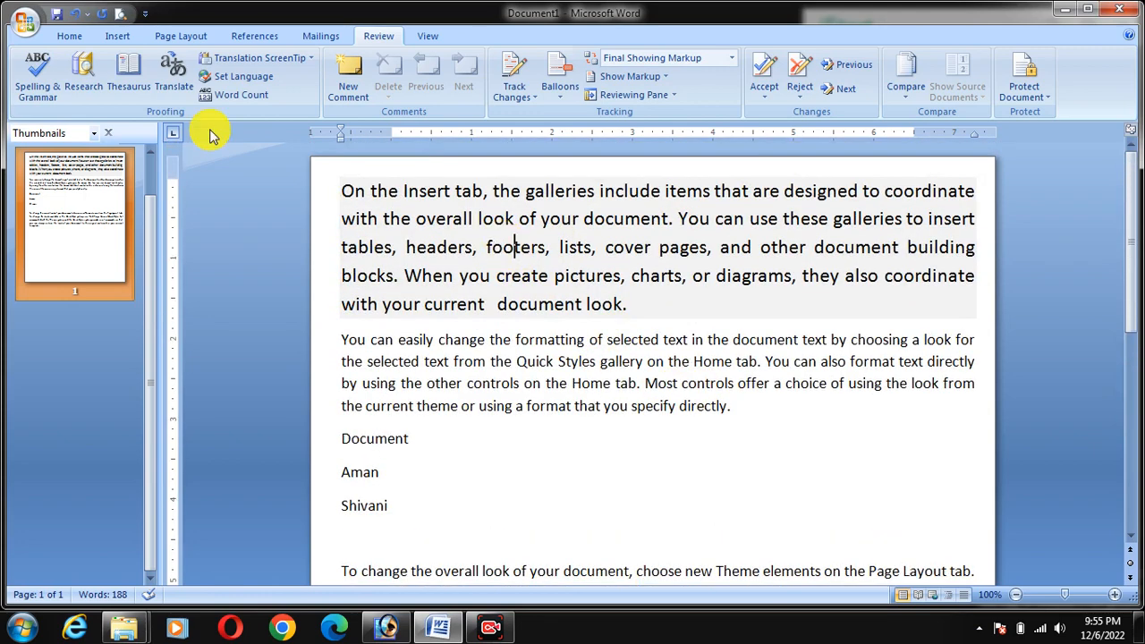
pyautogui.click(83, 94)
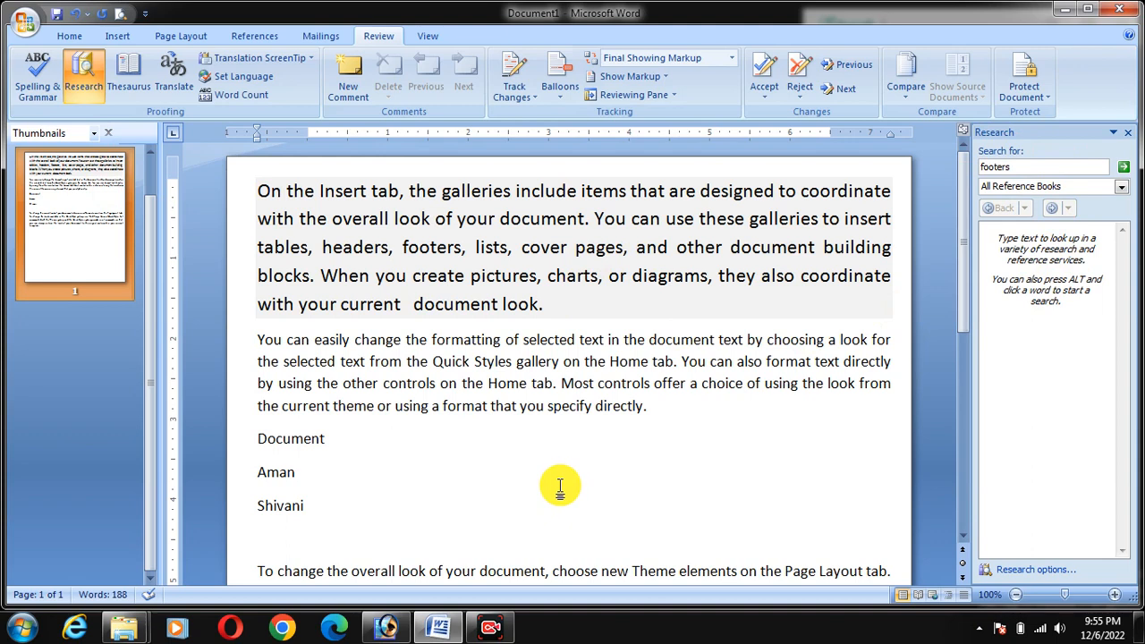
pyautogui.doubleClick(547, 218)
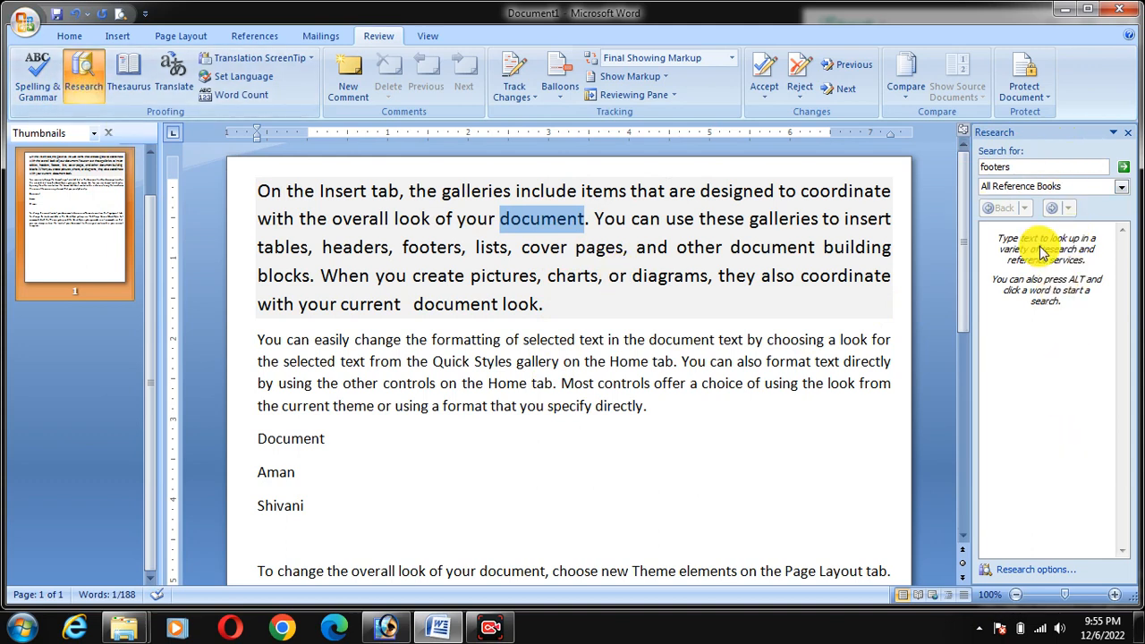
pyautogui.click(85, 87)
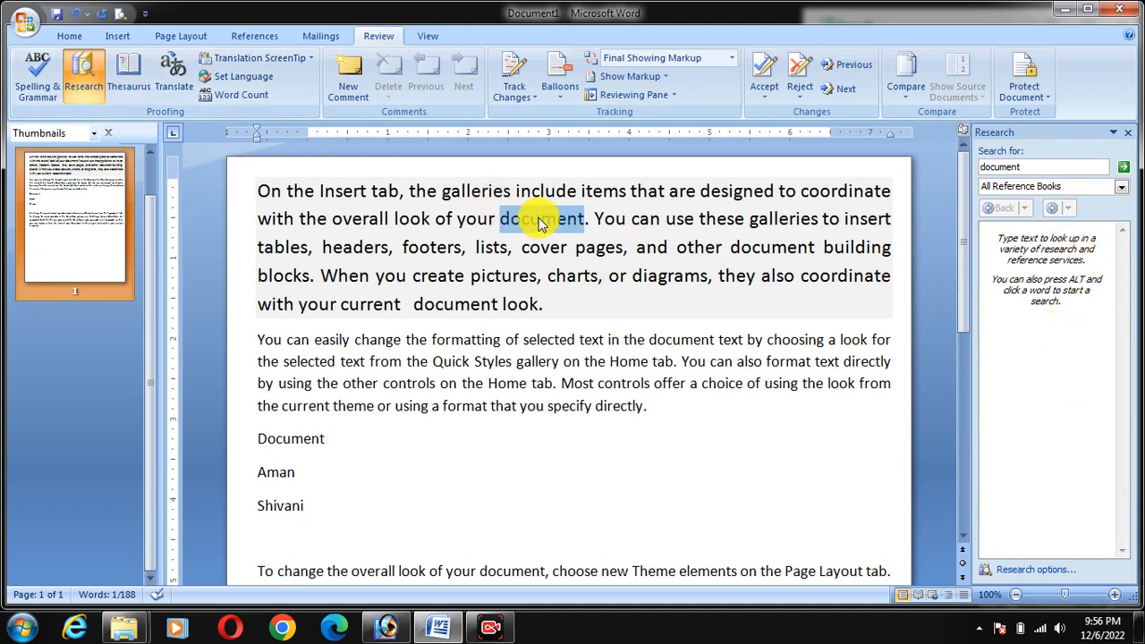
# Look up "document" in the English (United States) thesaurus and browse its full list of synonyms.
pyautogui.click(133, 86)
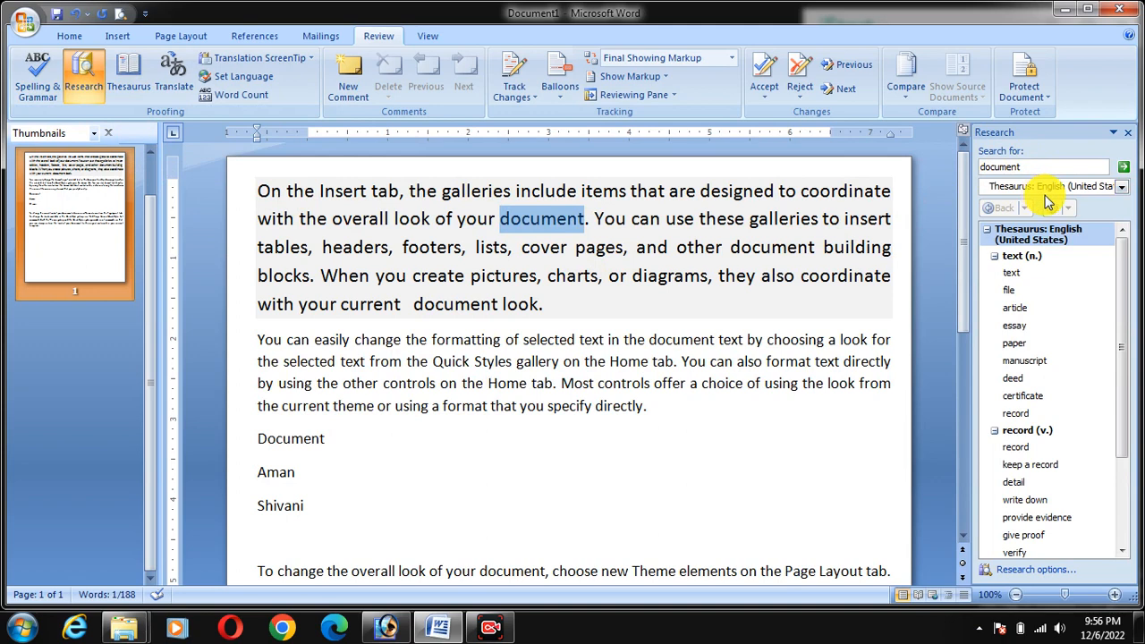
pyautogui.moveTo(1016, 275)
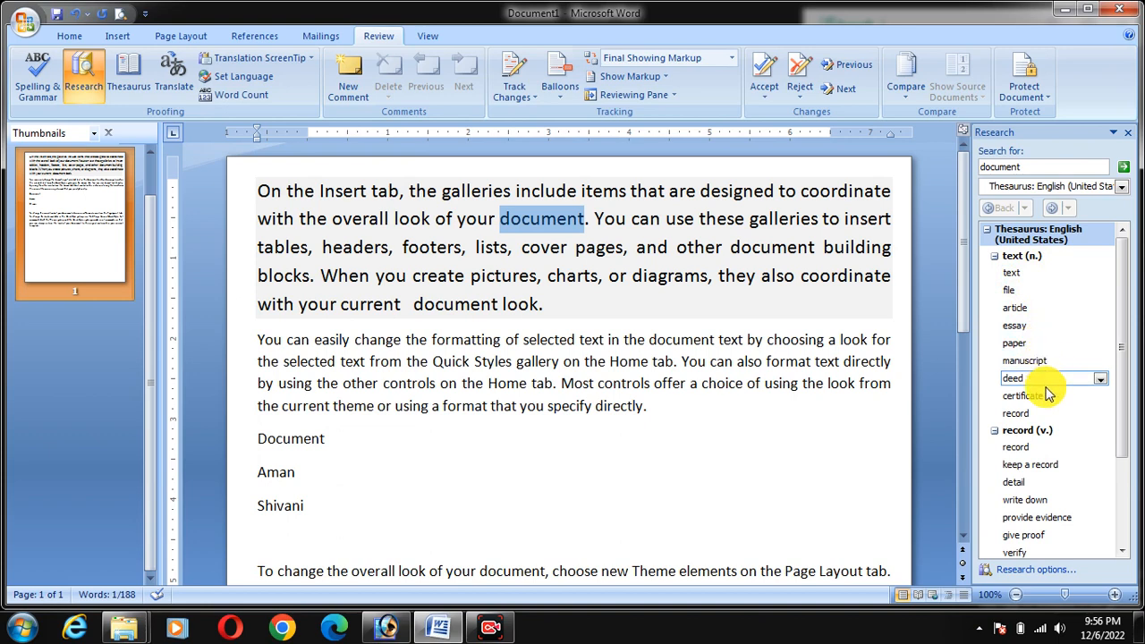
pyautogui.moveTo(1119, 435); pyautogui.dragTo(1124, 483)
pyautogui.moveTo(1124, 403); pyautogui.dragTo(1123, 433)
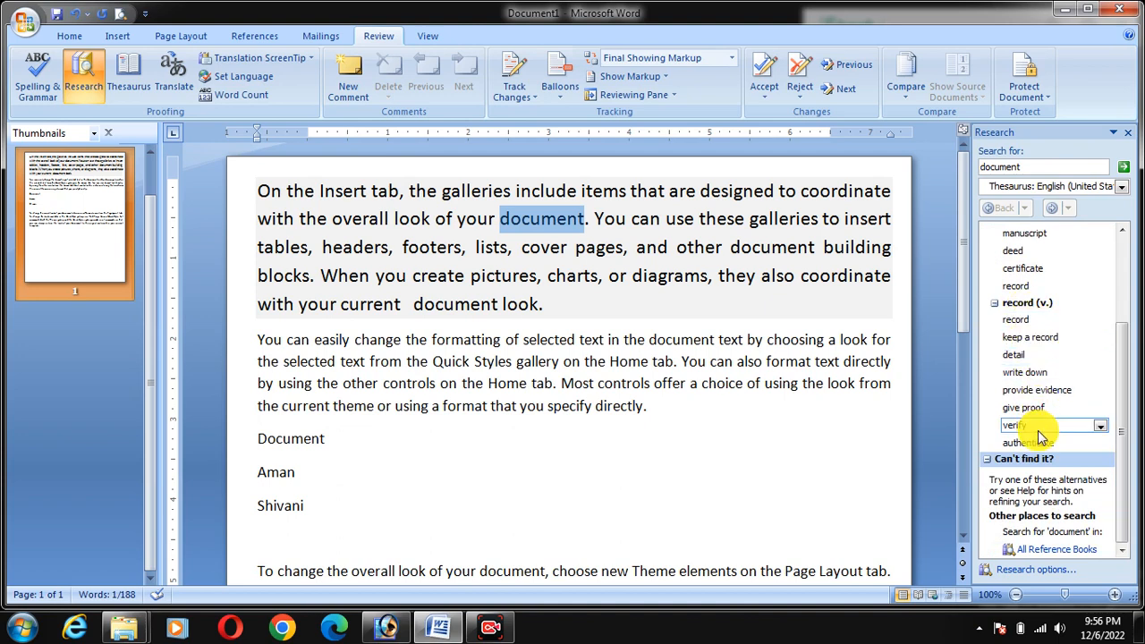
pyautogui.moveTo(1120, 423); pyautogui.dragTo(1119, 319)
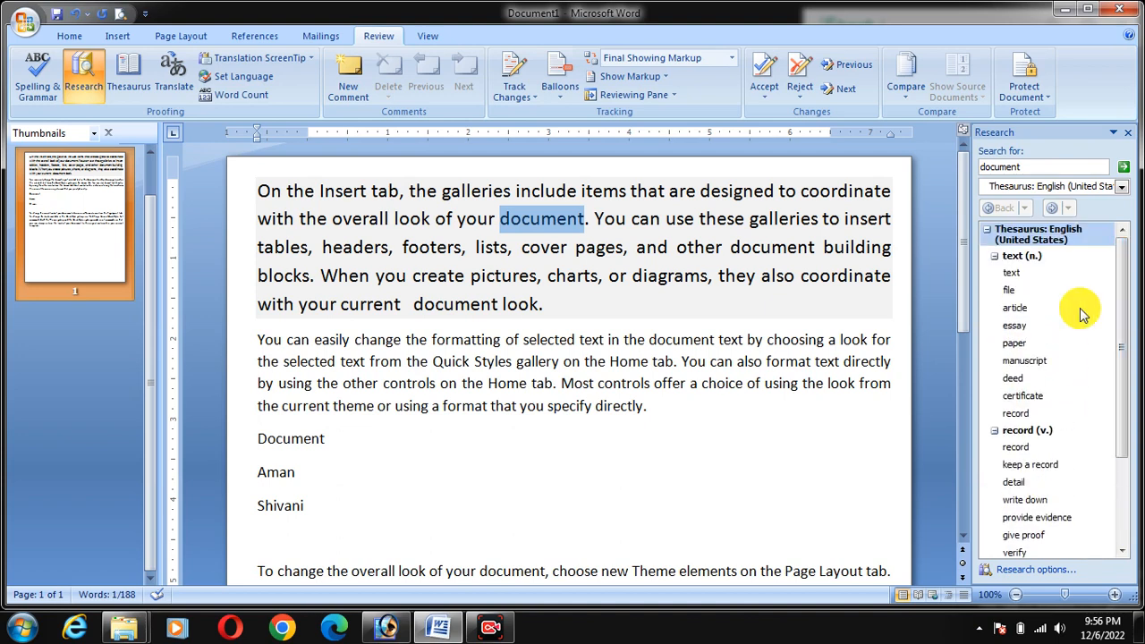
# Look up thesaurus synonyms for "diagrams" in the first paragraph and "choice" in the second paragraph.
pyautogui.doubleClick(670, 276)
pyautogui.click(131, 87)
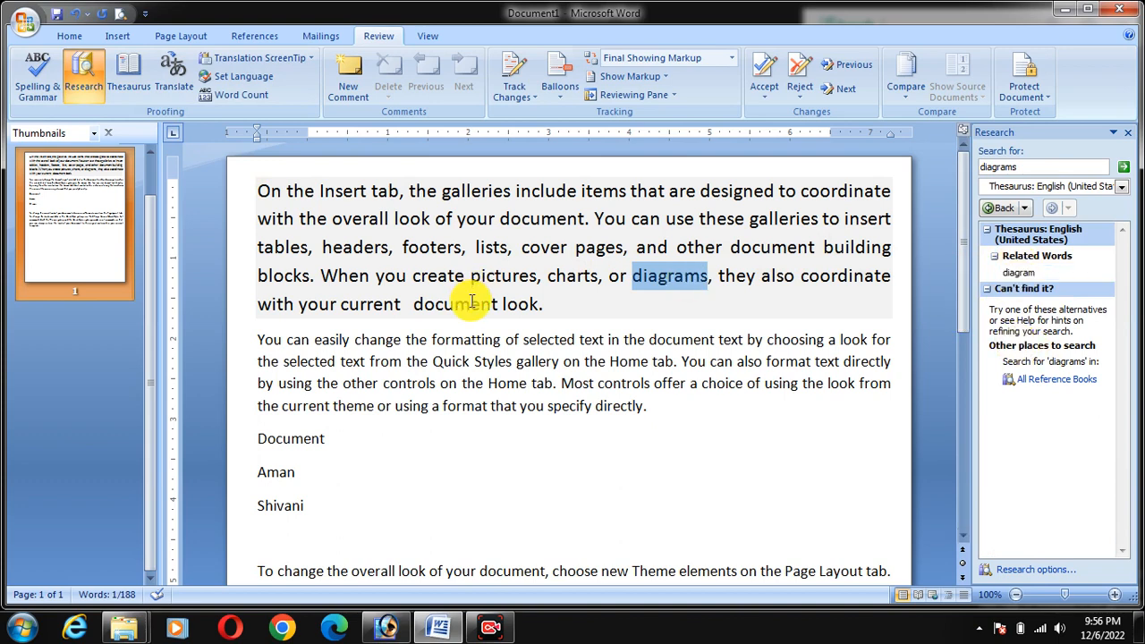
pyautogui.click(817, 488)
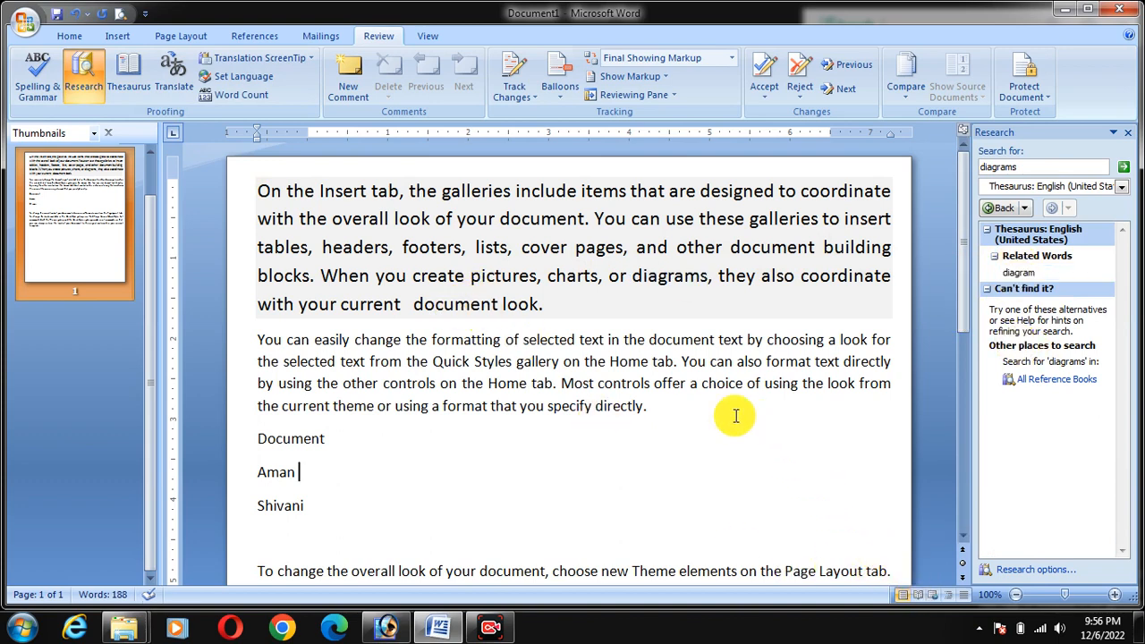
pyautogui.doubleClick(731, 383)
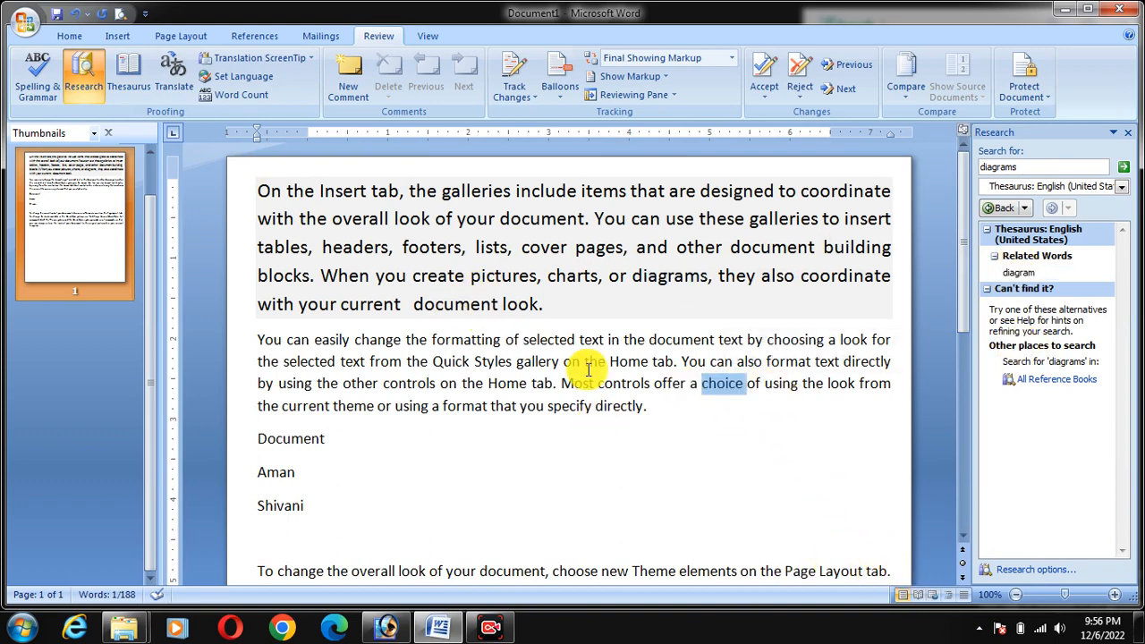
pyautogui.click(104, 79)
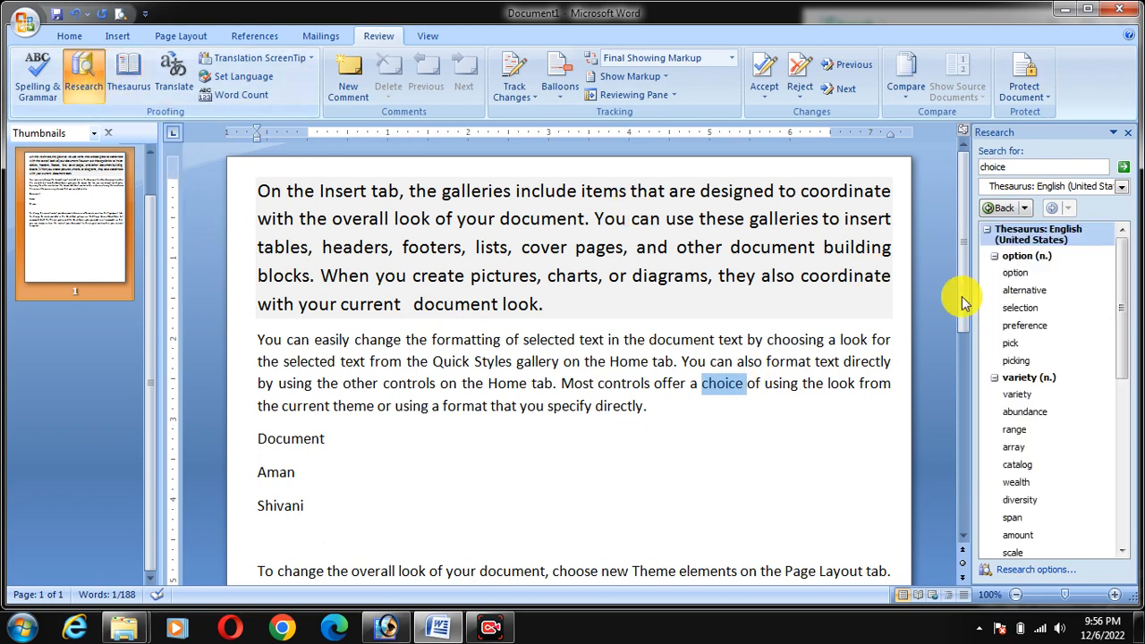
pyautogui.moveTo(1125, 314)
pyautogui.mouseDown()
pyautogui.moveTo(1123, 455)
pyautogui.moveTo(1121, 289)
pyautogui.moveTo(1124, 319)
pyautogui.moveTo(1125, 306)
pyautogui.mouseUp()
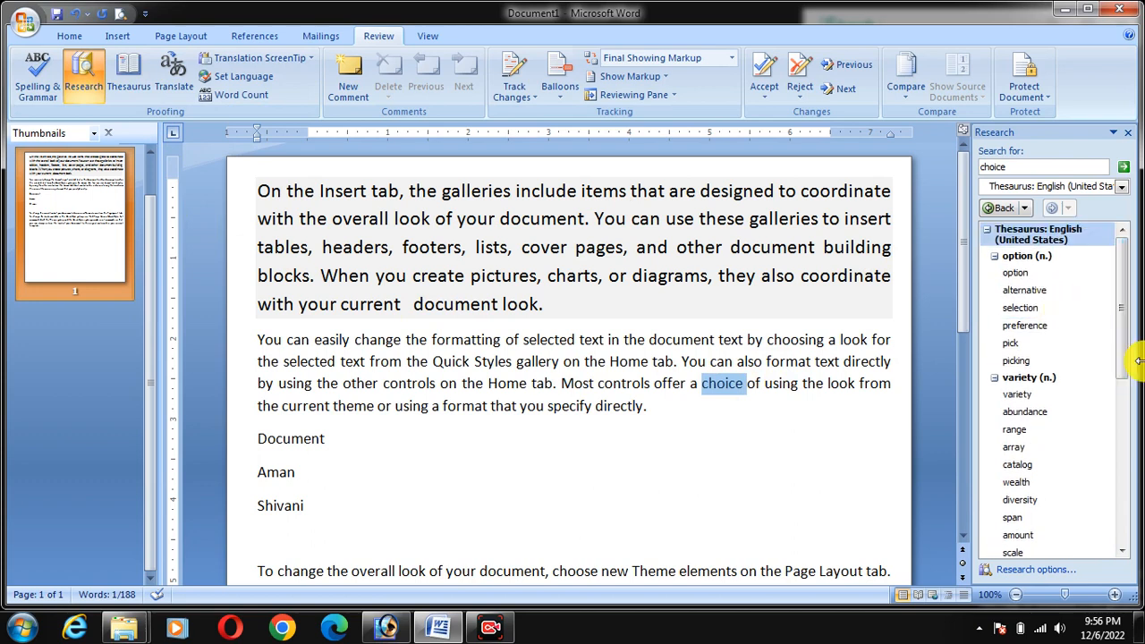
# Look up thesaurus synonyms for "galleries" and "coordinate" in the first paragraph.
pyautogui.click(783, 224)
pyautogui.doubleClick(783, 224)
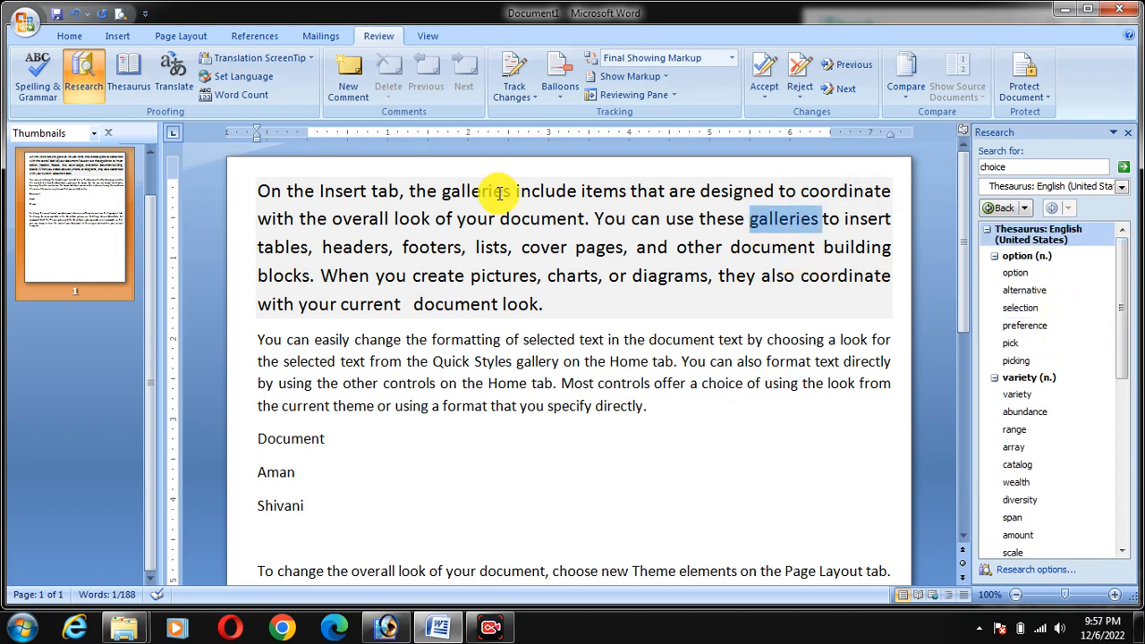
pyautogui.click(117, 84)
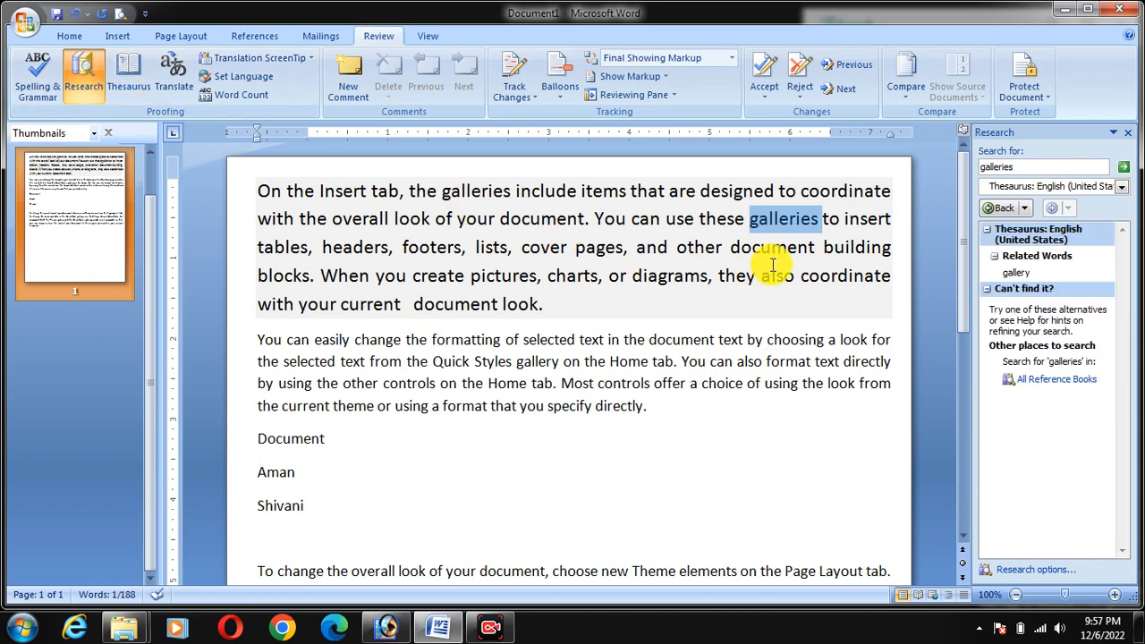
pyautogui.doubleClick(845, 190)
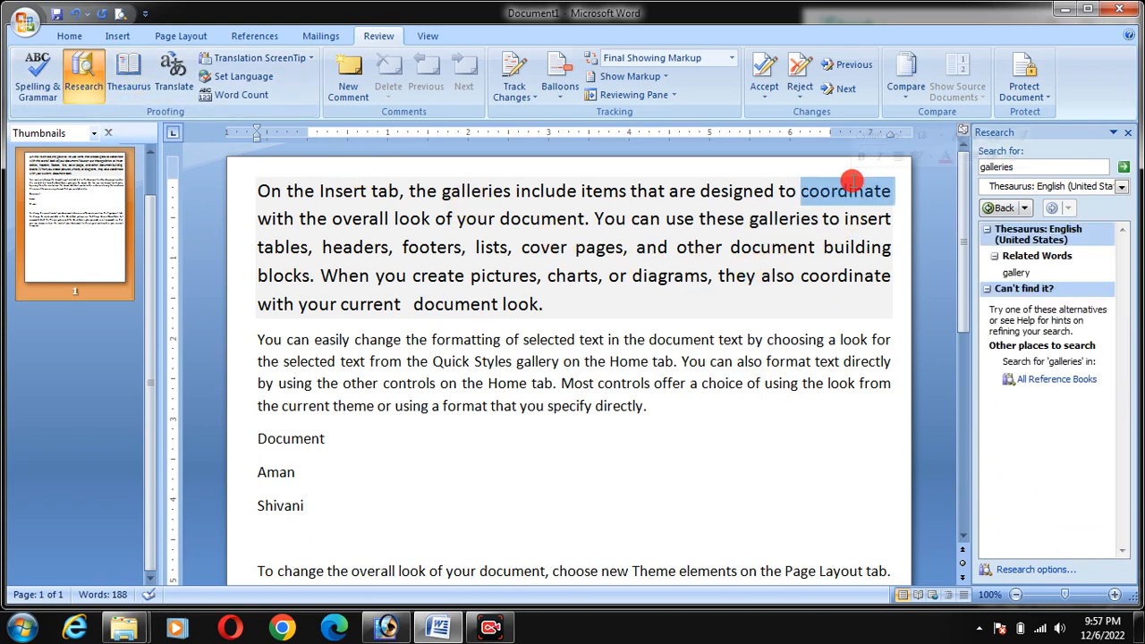
pyautogui.click(134, 79)
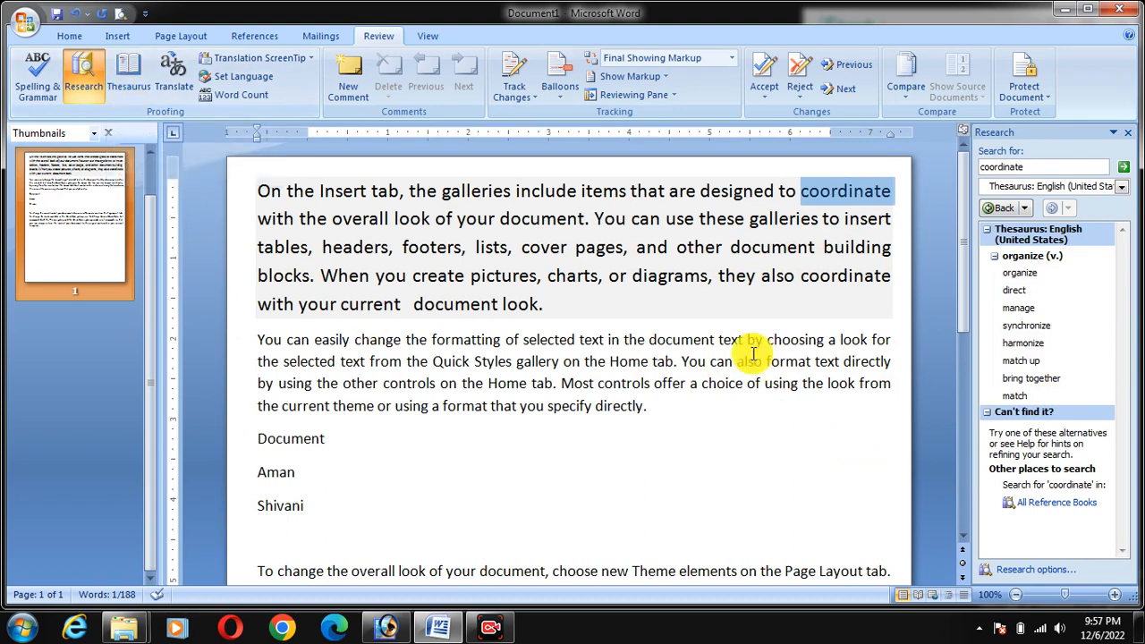
pyautogui.click(687, 327)
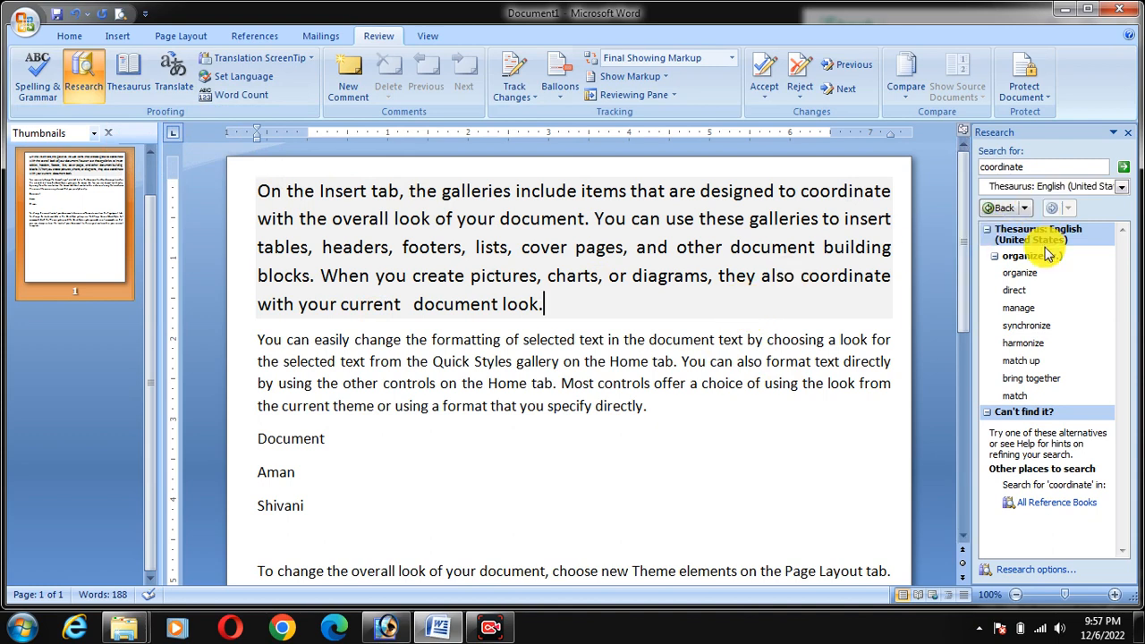
pyautogui.moveTo(1040, 317)
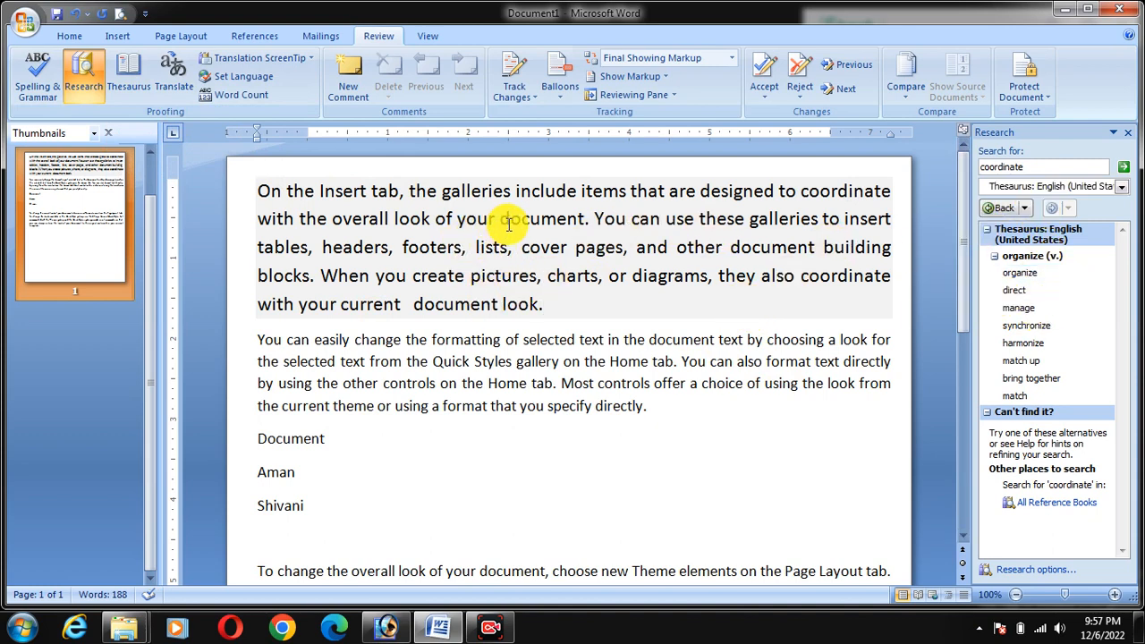
# Translate the words "document" and "coordinate" in the first paragraph from English (United States) to French (France).
pyautogui.doubleClick(545, 222)
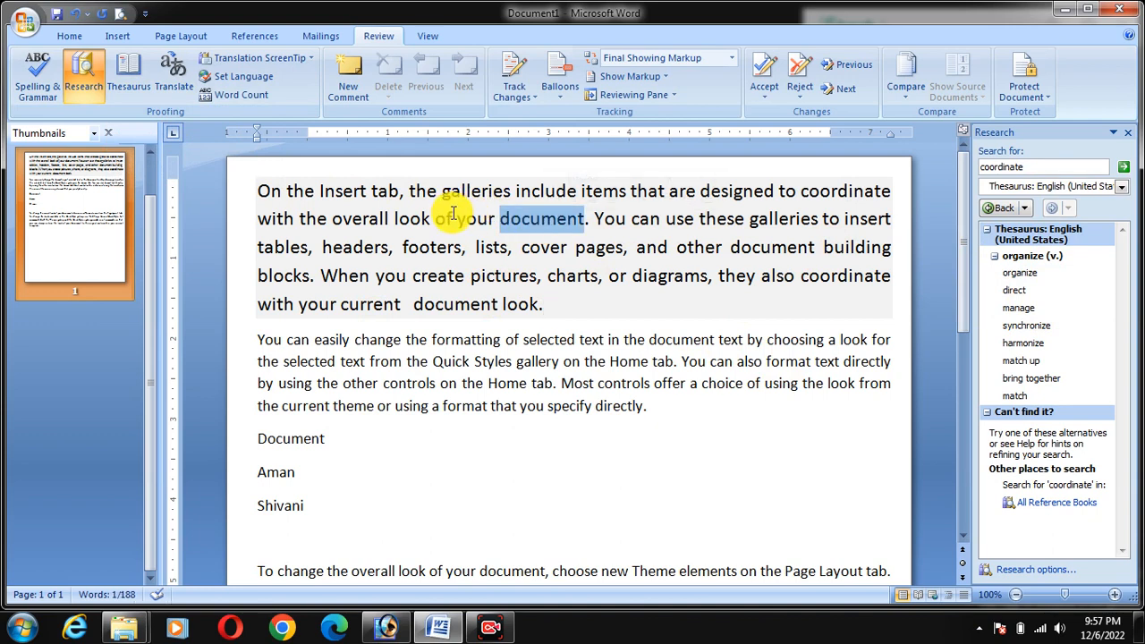
pyautogui.click(173, 78)
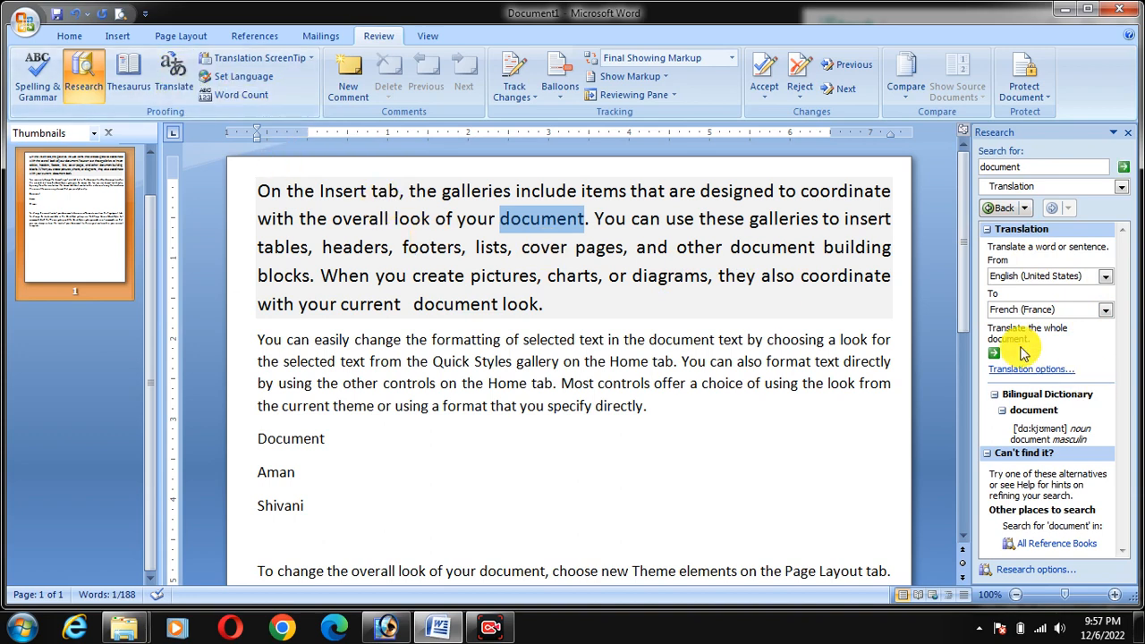
pyautogui.doubleClick(839, 277)
pyautogui.click(175, 89)
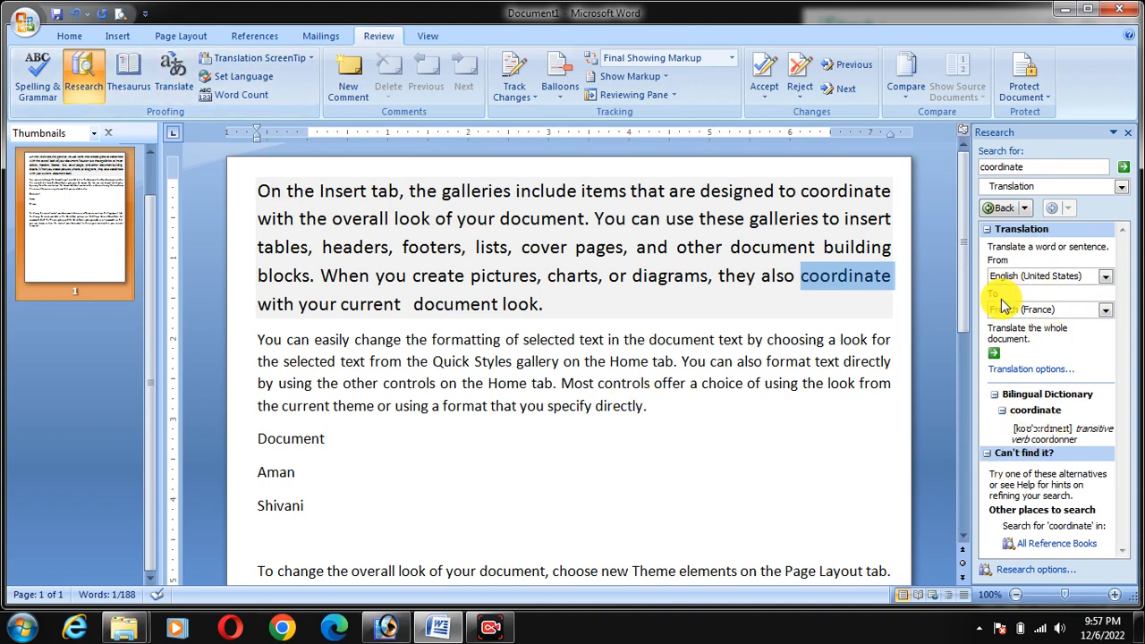
pyautogui.click(451, 453)
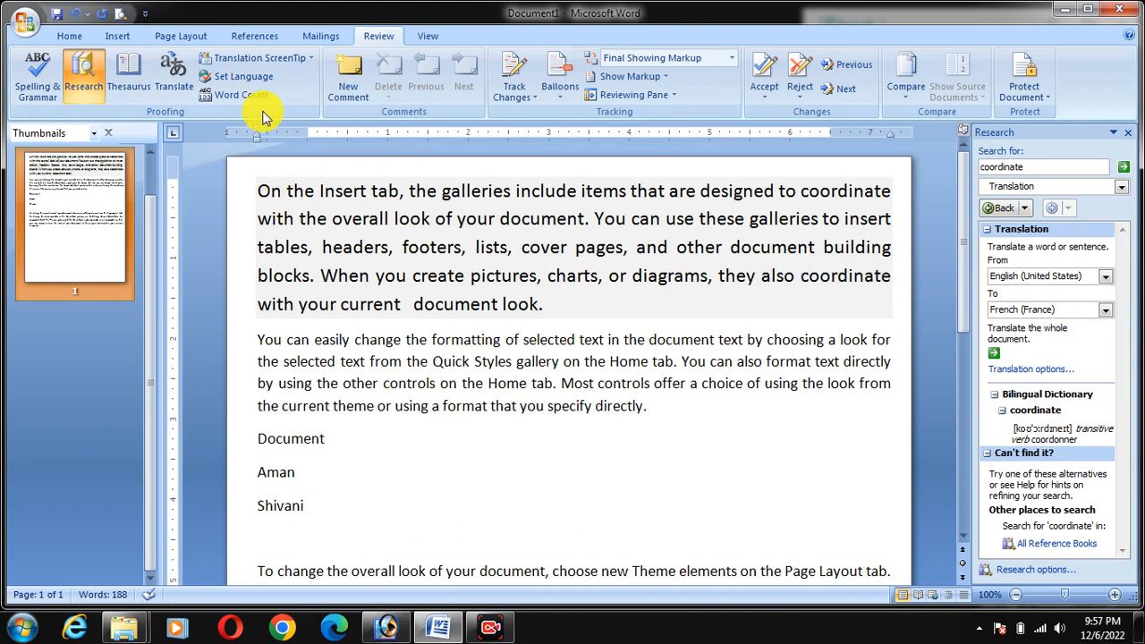
# Select the text from "the current theme" through "Document", review the Translation ScreenTip languages and choose Turn Off Translation ScreenTip.
pyautogui.click(311, 58)
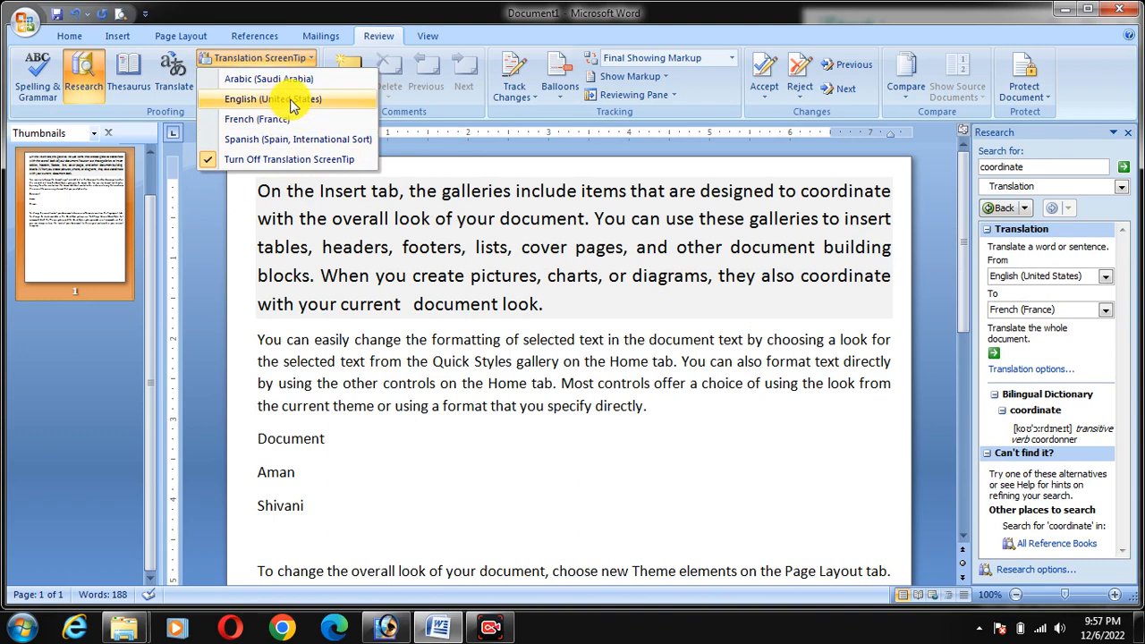
pyautogui.click(458, 288)
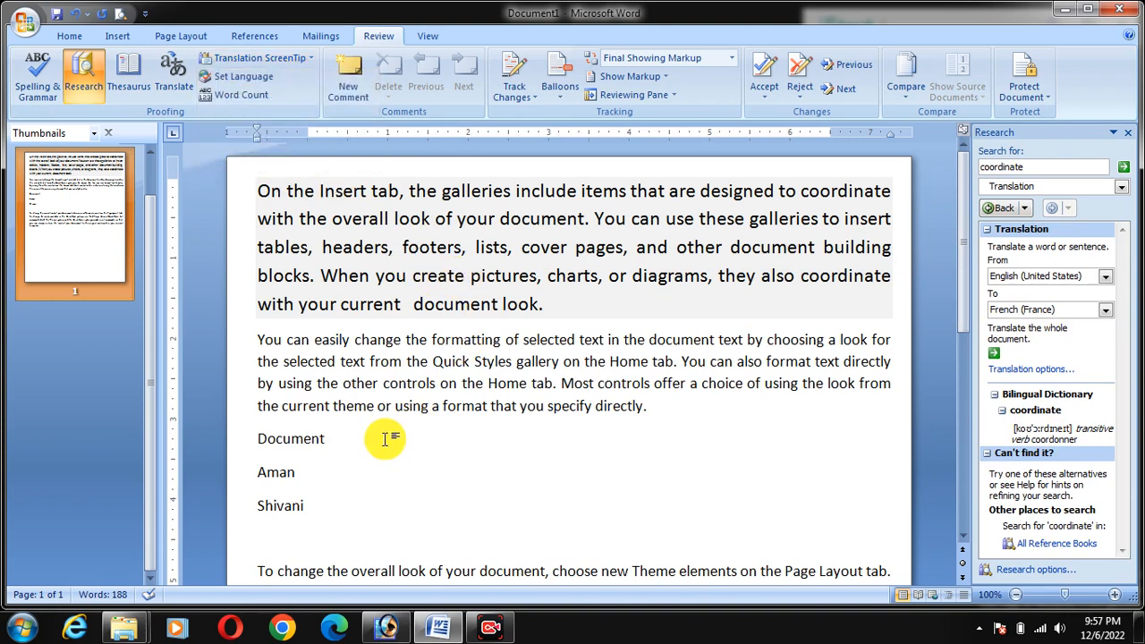
pyautogui.moveTo(385, 438); pyautogui.dragTo(243, 409)
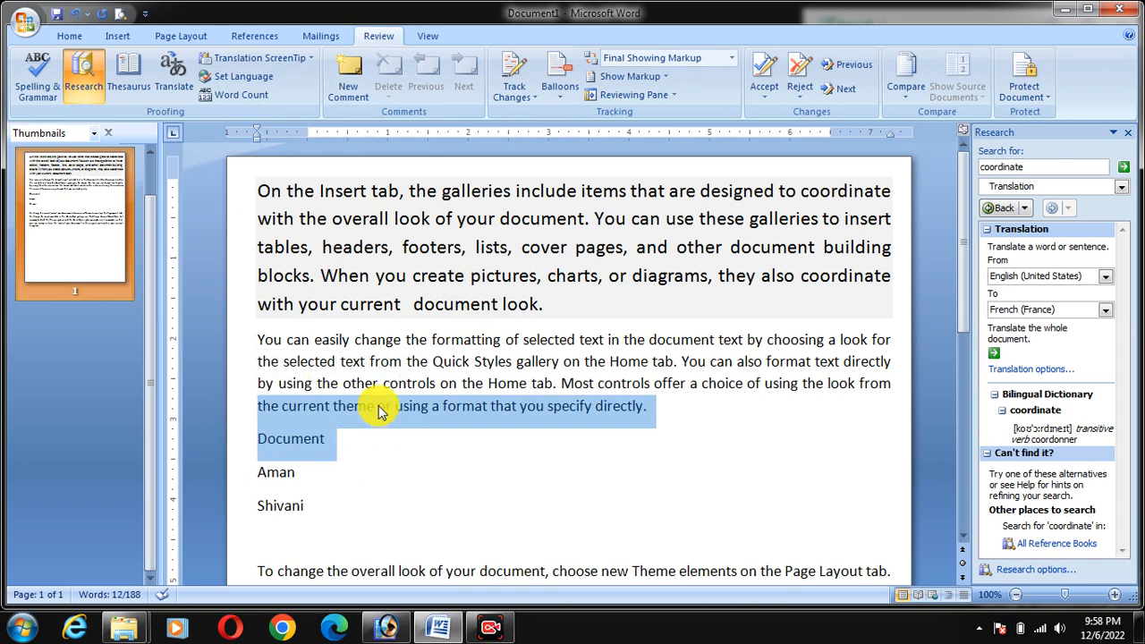
pyautogui.click(313, 59)
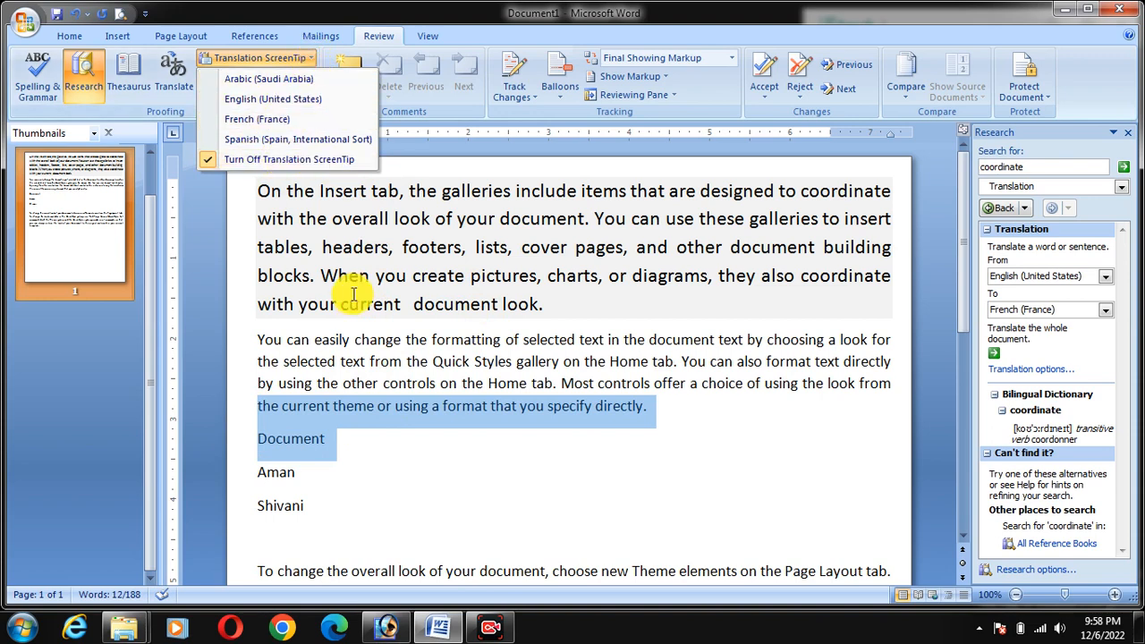
pyautogui.click(326, 162)
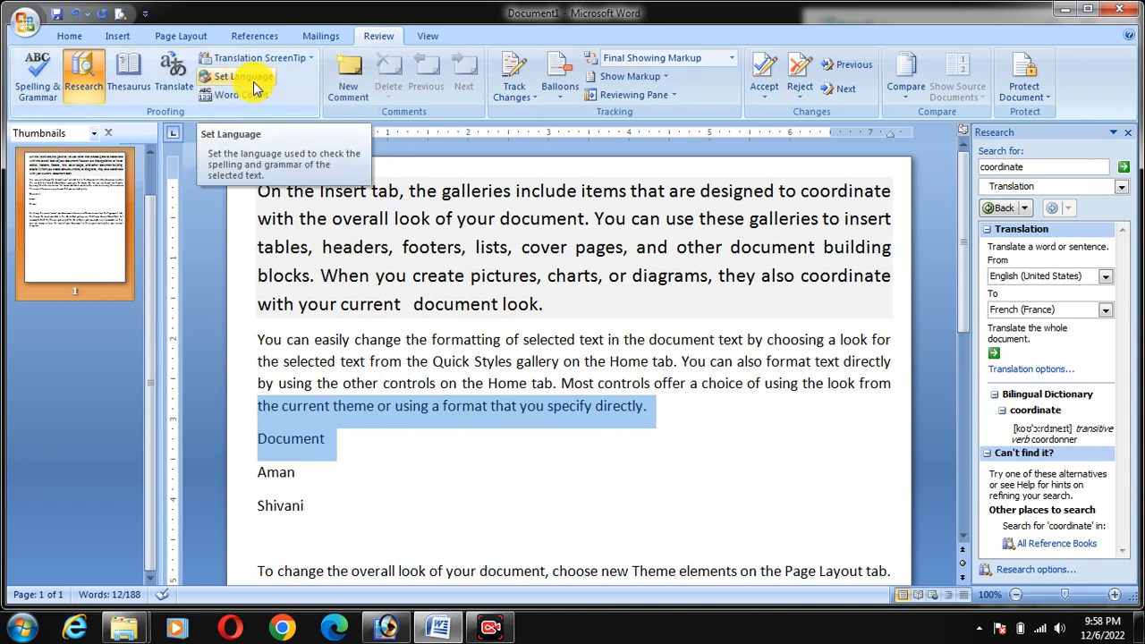
# Browse the proofing languages and mark the selected text as English (United States), leaving the text deselected.
pyautogui.click(253, 79)
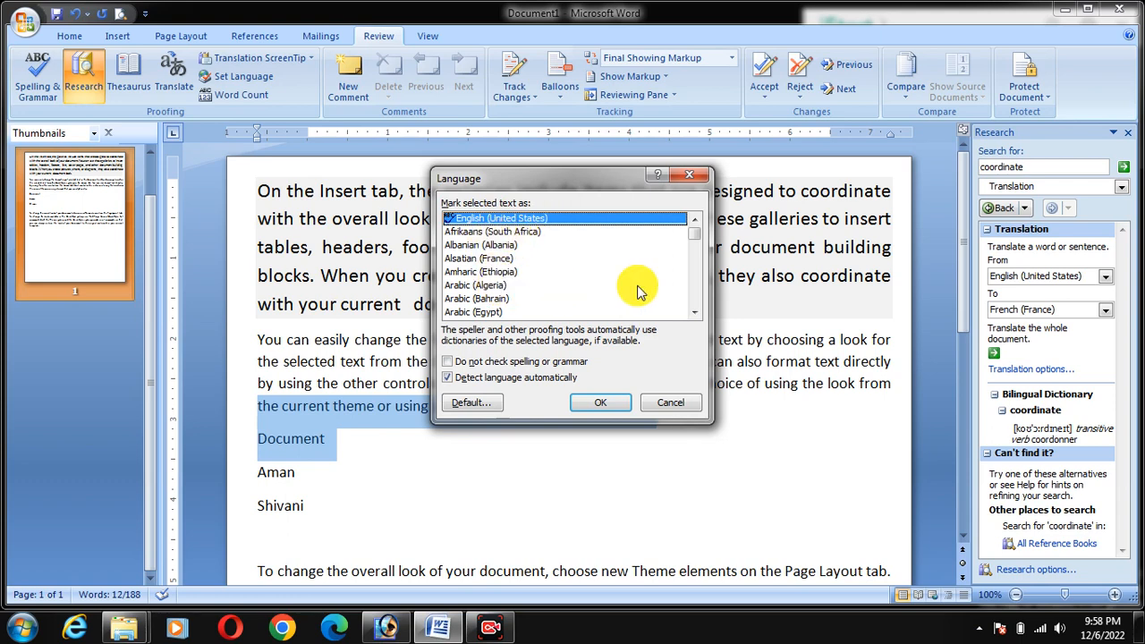
pyautogui.click(693, 312)
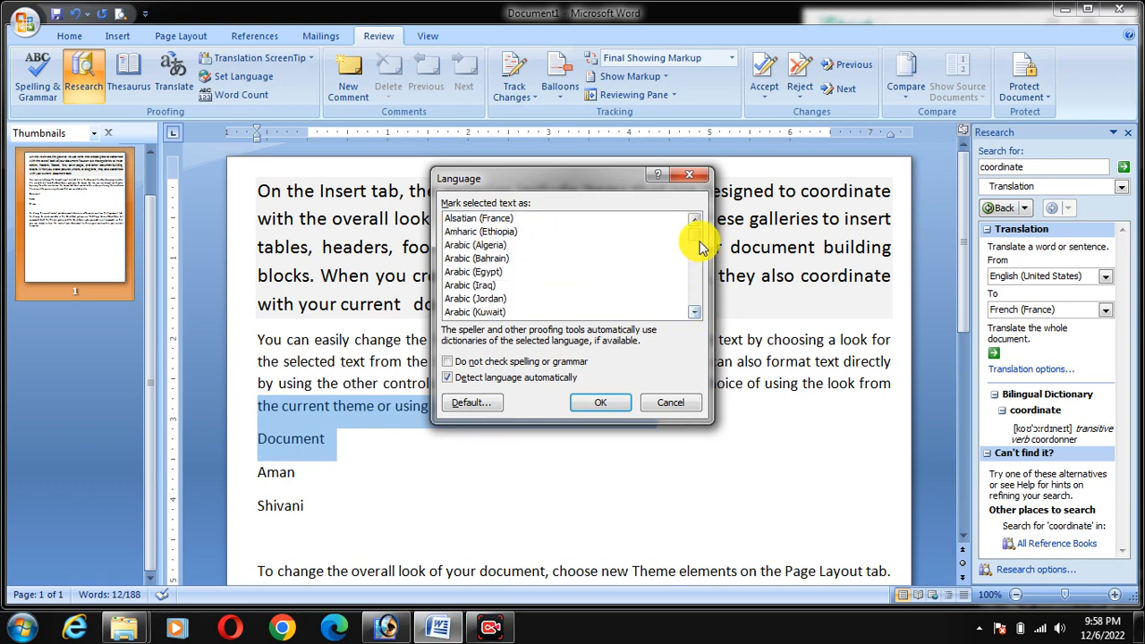
pyautogui.scroll(1, 697, 234)
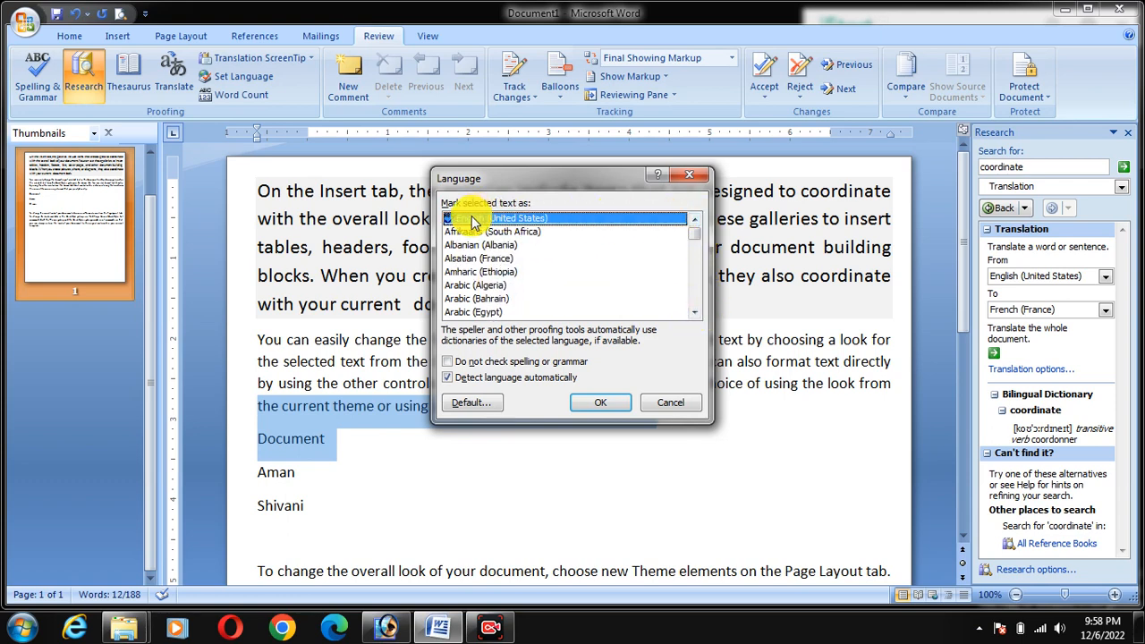
pyautogui.doubleClick(541, 223)
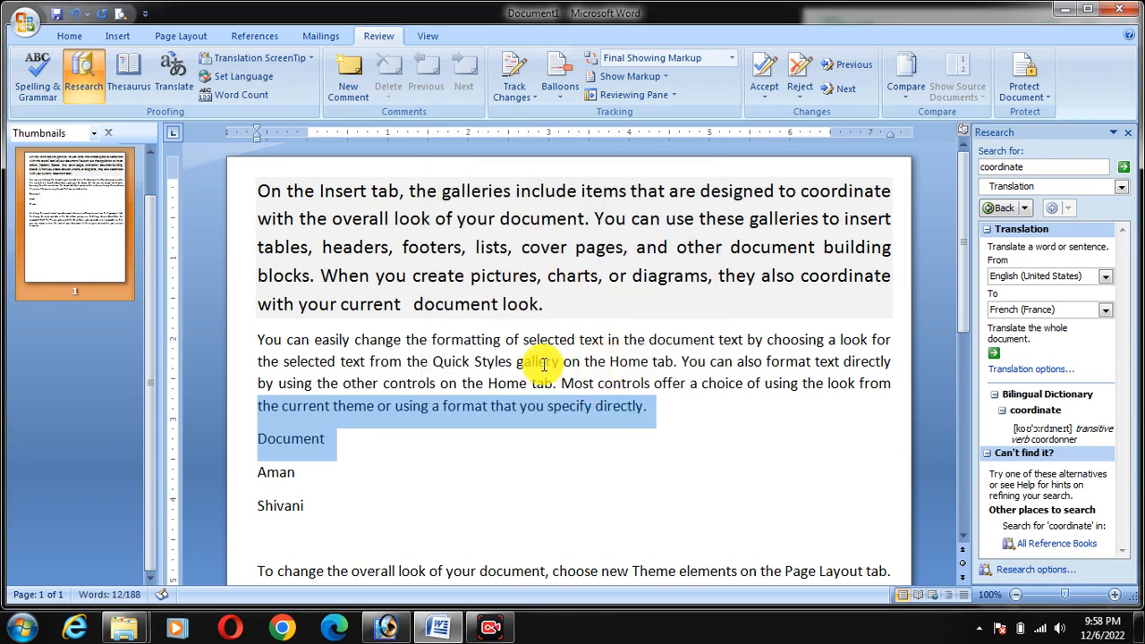
pyautogui.click(457, 444)
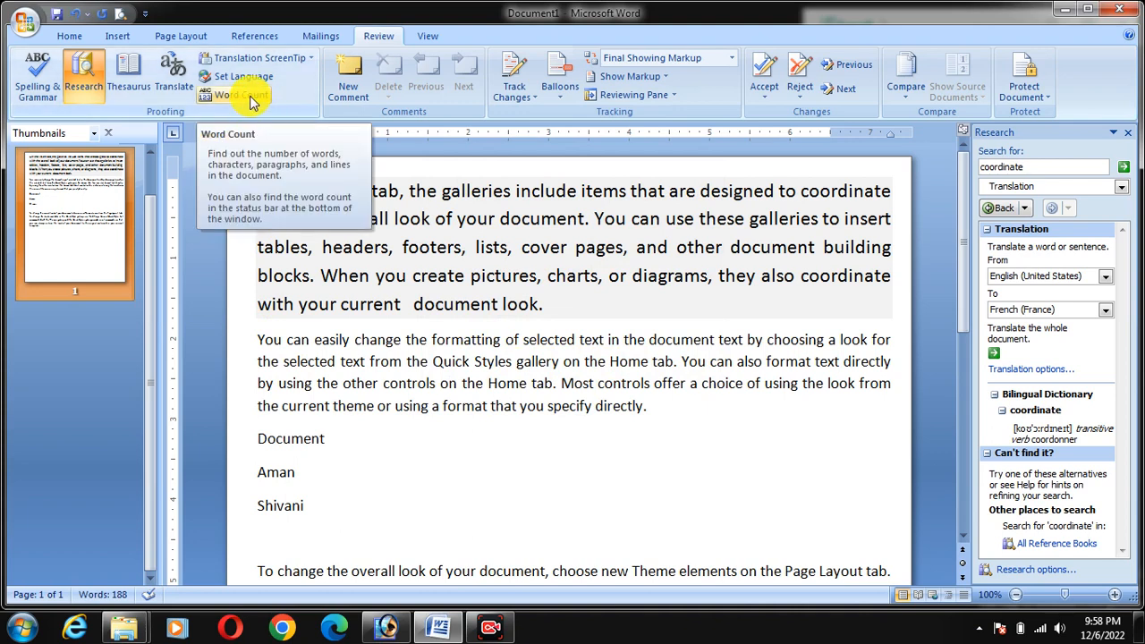
# Examine the word count statistics for the whole document, moving the Word Count dialog aside and closing it.
pyautogui.click(384, 383)
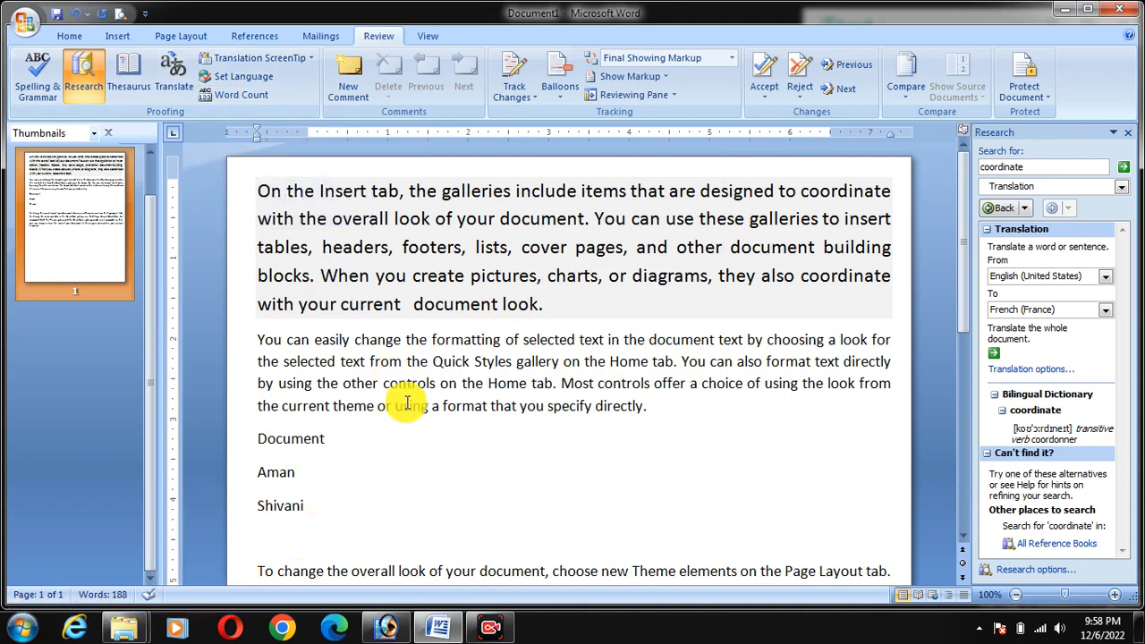
pyautogui.click(567, 306)
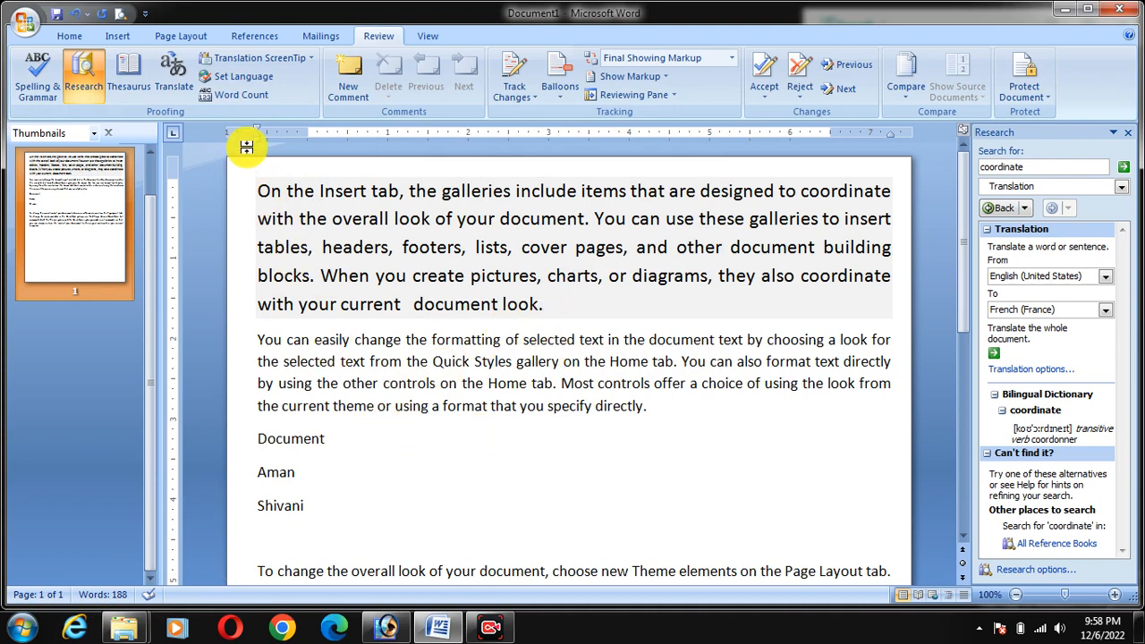
pyautogui.click(243, 96)
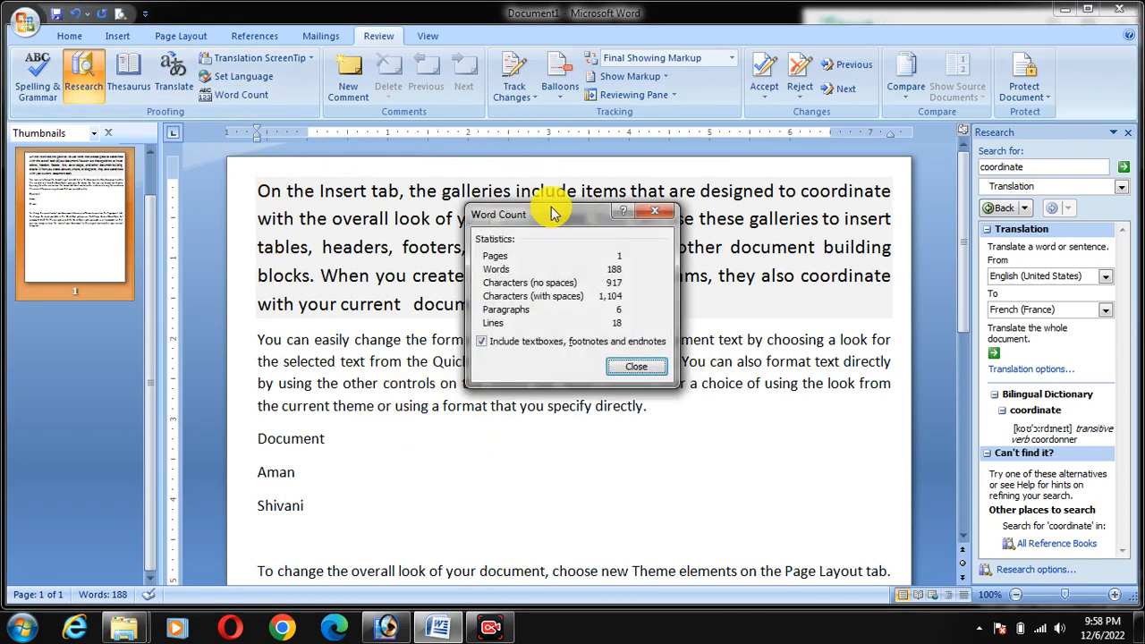
pyautogui.moveTo(550, 211); pyautogui.dragTo(485, 211)
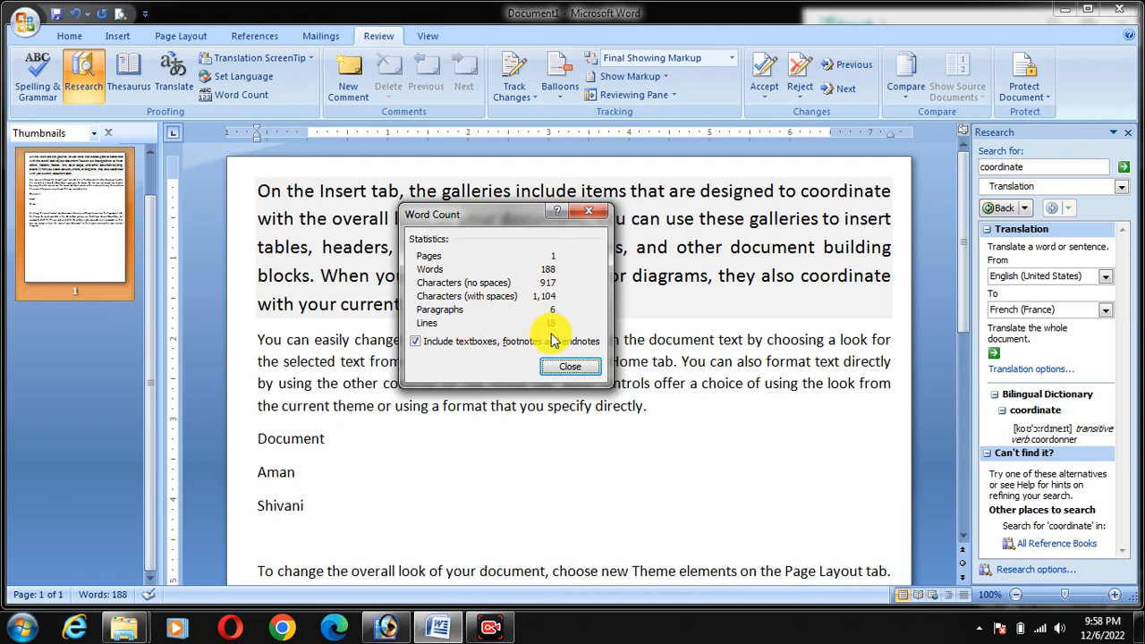
pyautogui.click(590, 215)
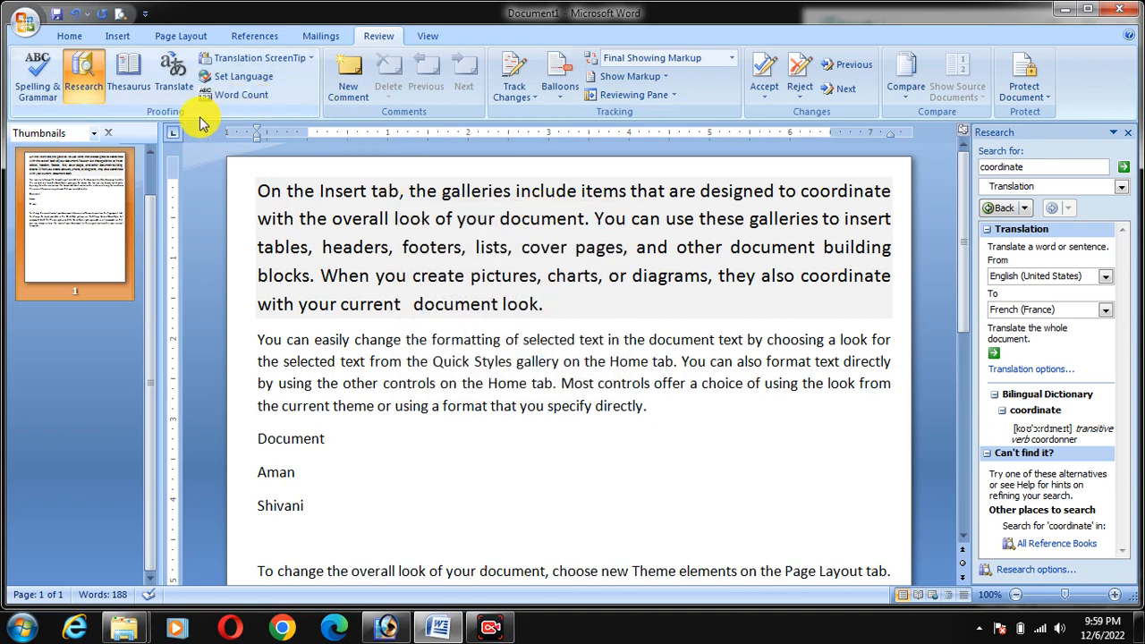